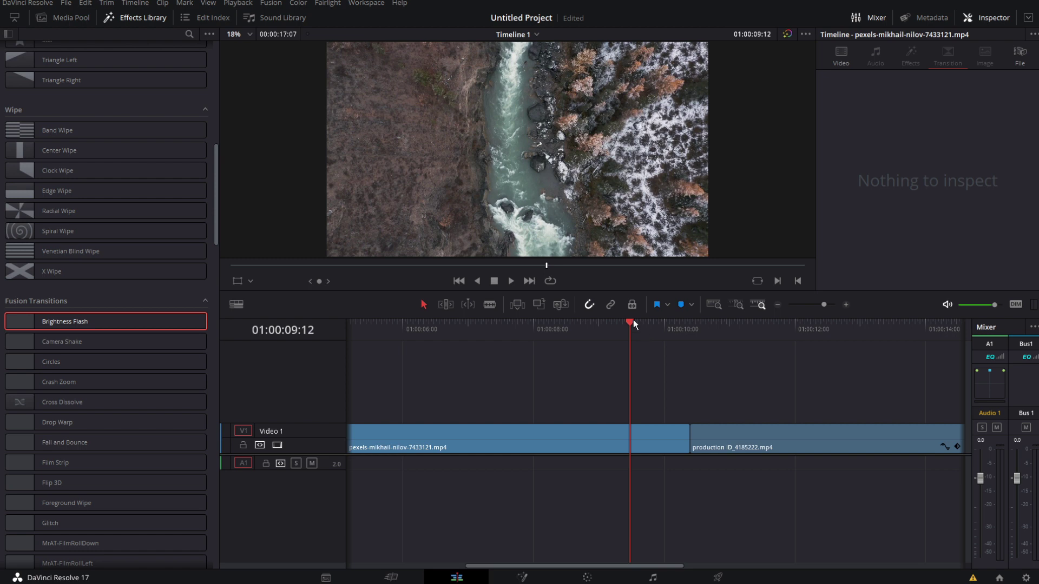
# Select the production ID clip and scrub the playhead to the cut with the snowy mountain clip
pyautogui.click(656, 324)
pyautogui.click(739, 441)
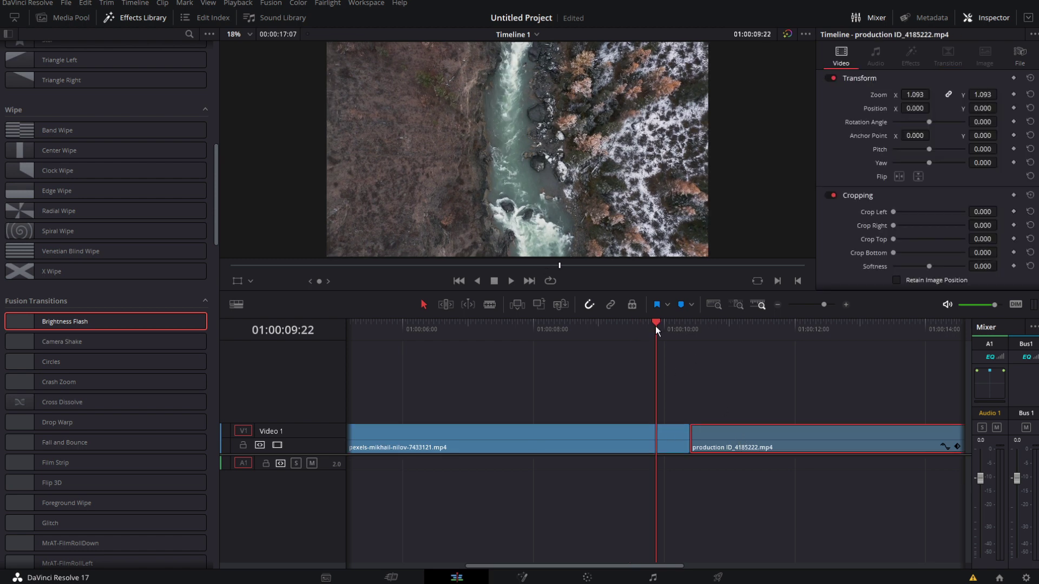
pyautogui.moveTo(656, 325); pyautogui.dragTo(690, 325)
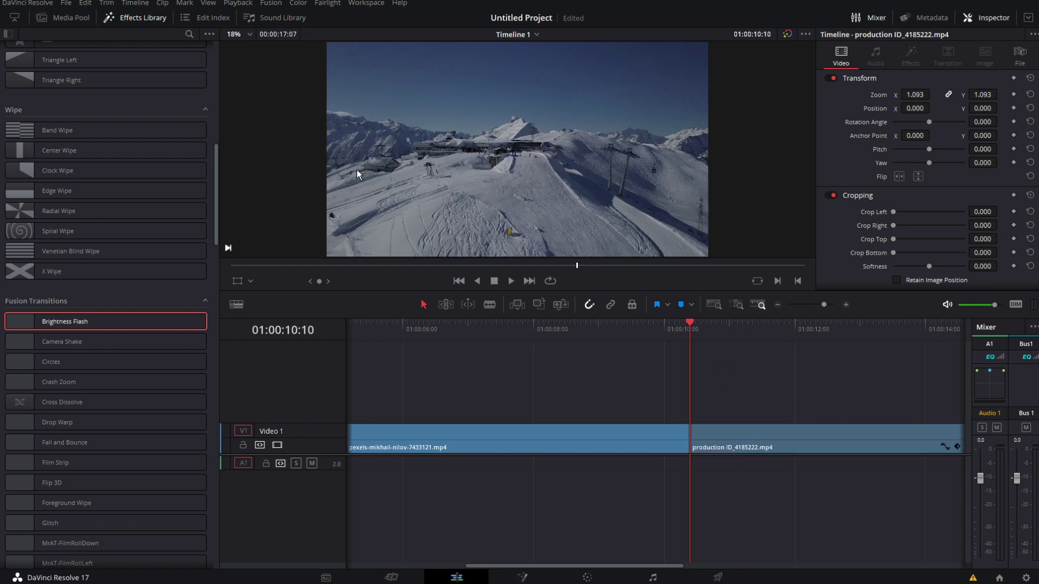
# Bring the Effects Library back and scroll it to the Fusion Transitions list
pyautogui.click(126, 16)
pyautogui.click(122, 18)
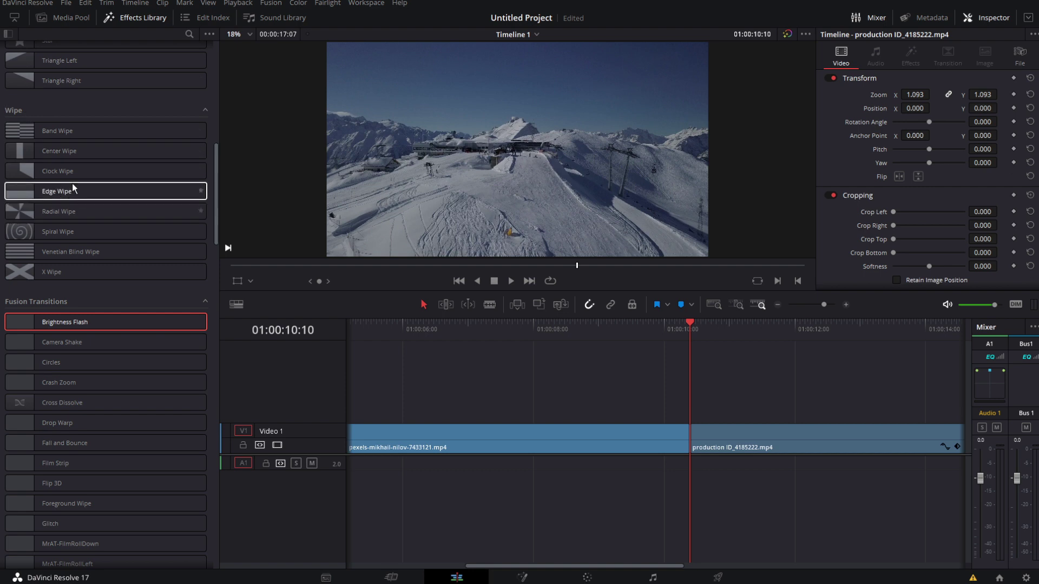
pyautogui.scroll(10, 71, 173)
pyautogui.click(8, 34)
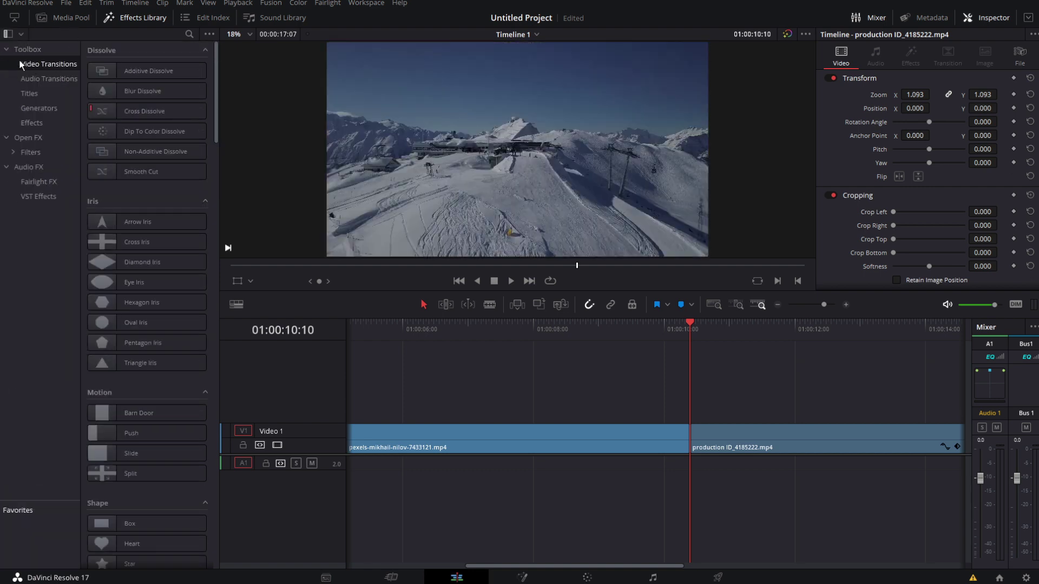
pyautogui.click(8, 33)
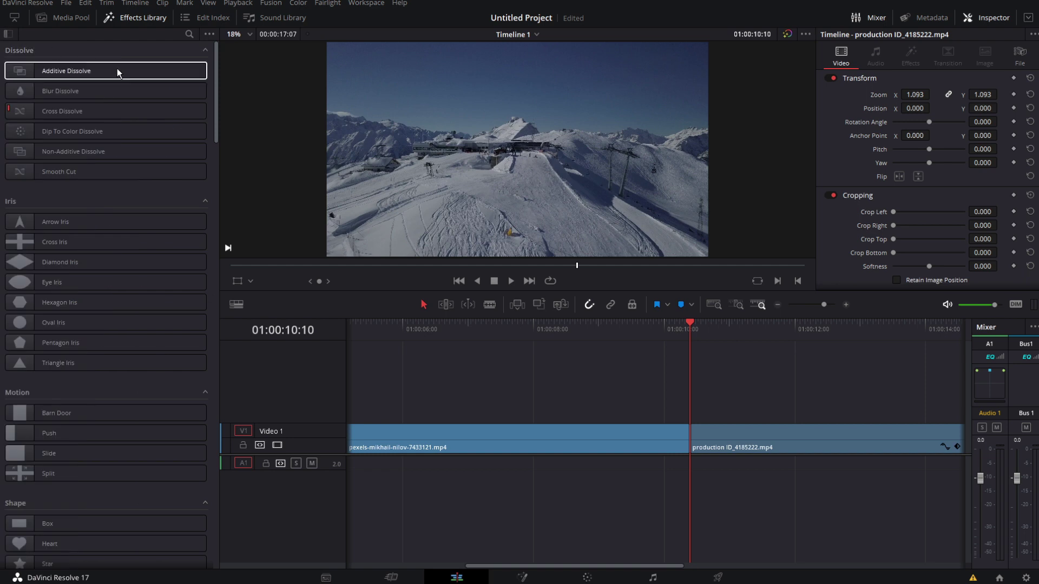
pyautogui.scroll(-15, 113, 108)
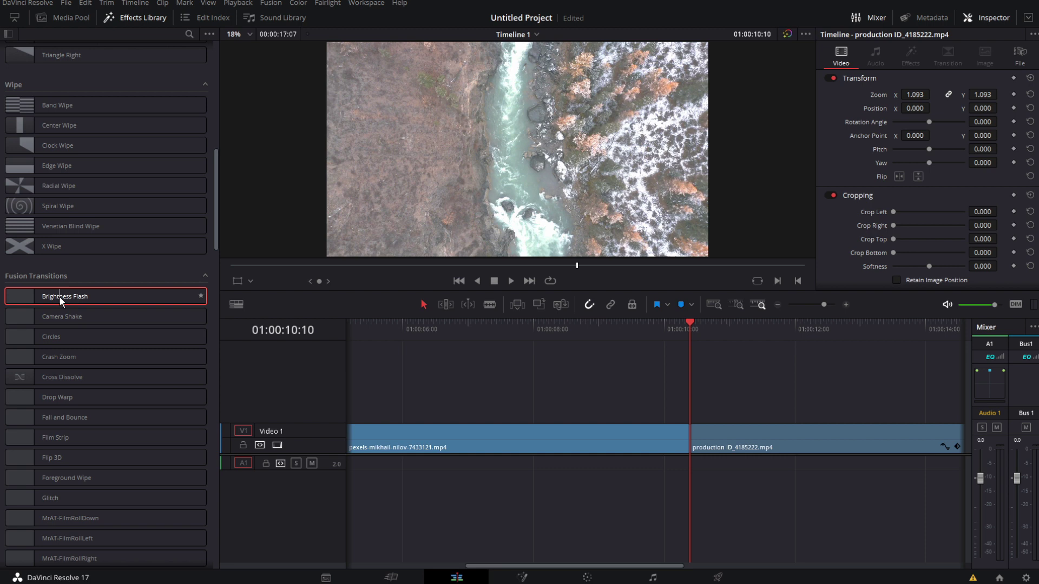
# Drop Brightness Flash from Fusion Transitions onto the V1 cut as a 25-frame transition
pyautogui.moveTo(55, 297); pyautogui.dragTo(689, 436)
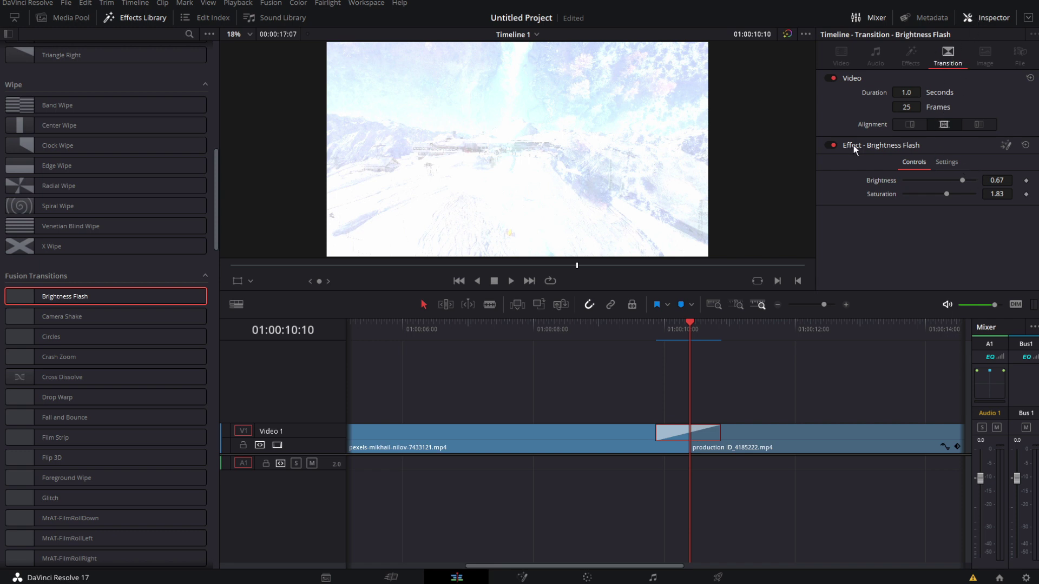
# Open the transition in Fusion, disconnect MediaIn2 and delete the BrightnessFlash node
pyautogui.click(1009, 144)
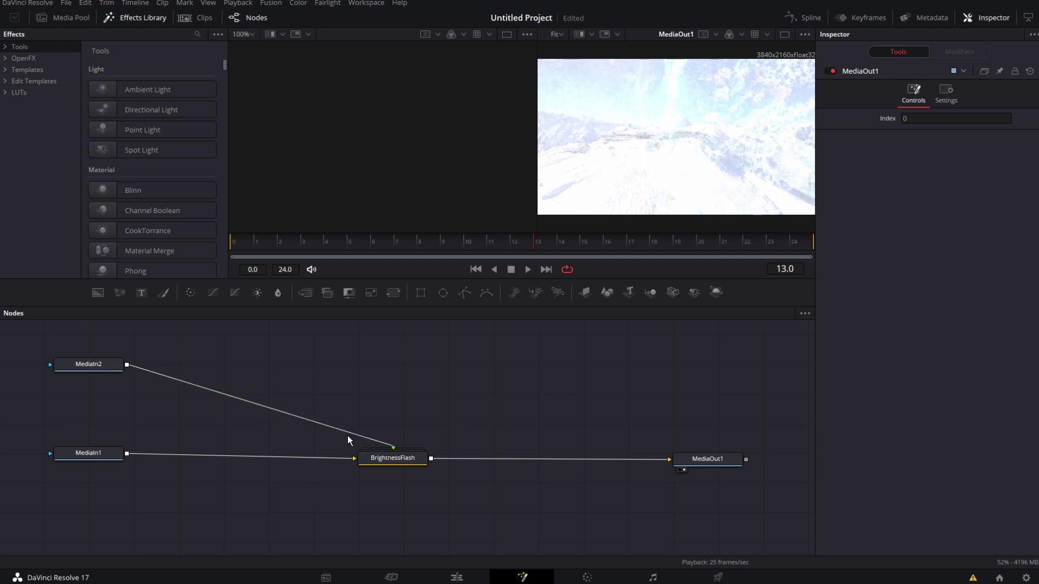
pyautogui.moveTo(348, 437); pyautogui.dragTo(344, 442)
pyautogui.click(373, 458)
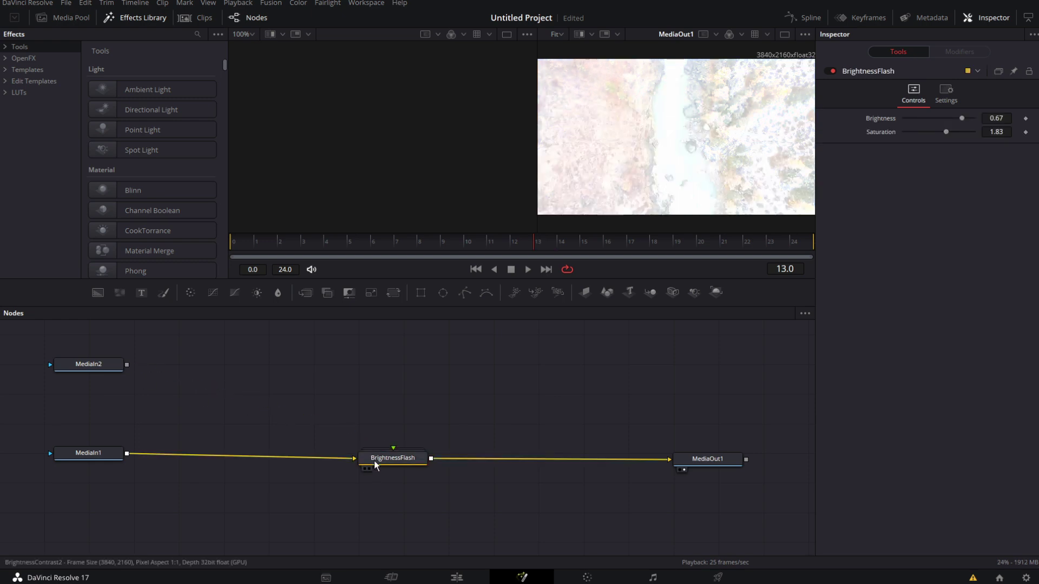
pyautogui.press('Delete')
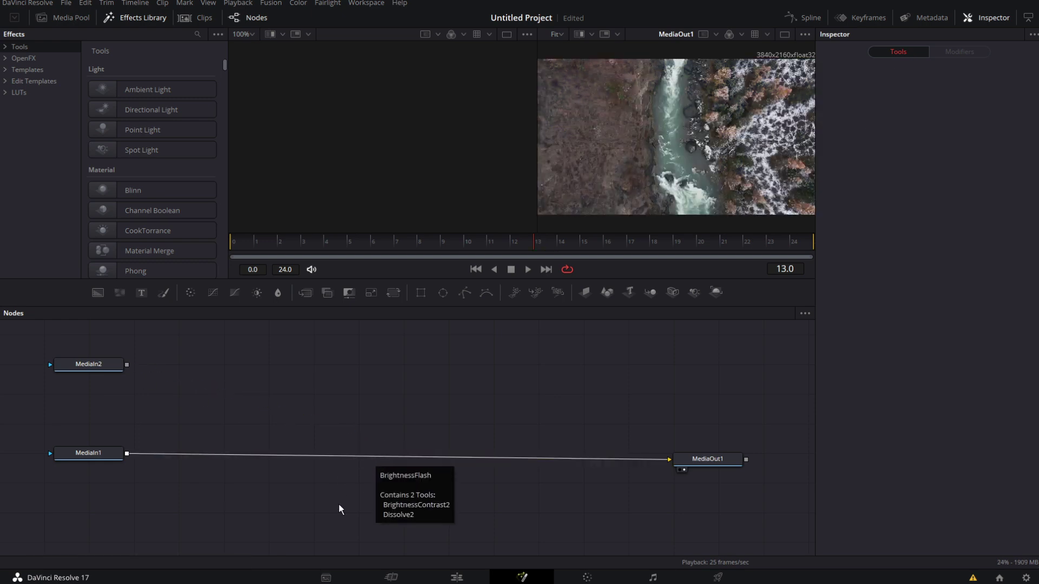
pyautogui.moveTo(97, 336); pyautogui.dragTo(739, 535)
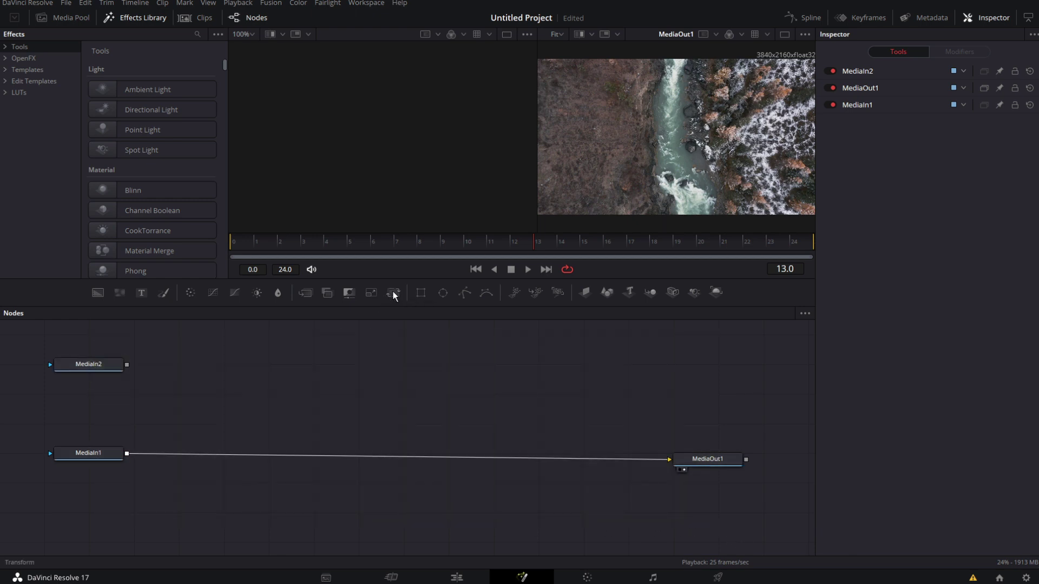
# Insert a Transform node between MediaIn1 and MediaOut1, testing Center X and reverting it to 0.5
pyautogui.moveTo(393, 293); pyautogui.dragTo(329, 457)
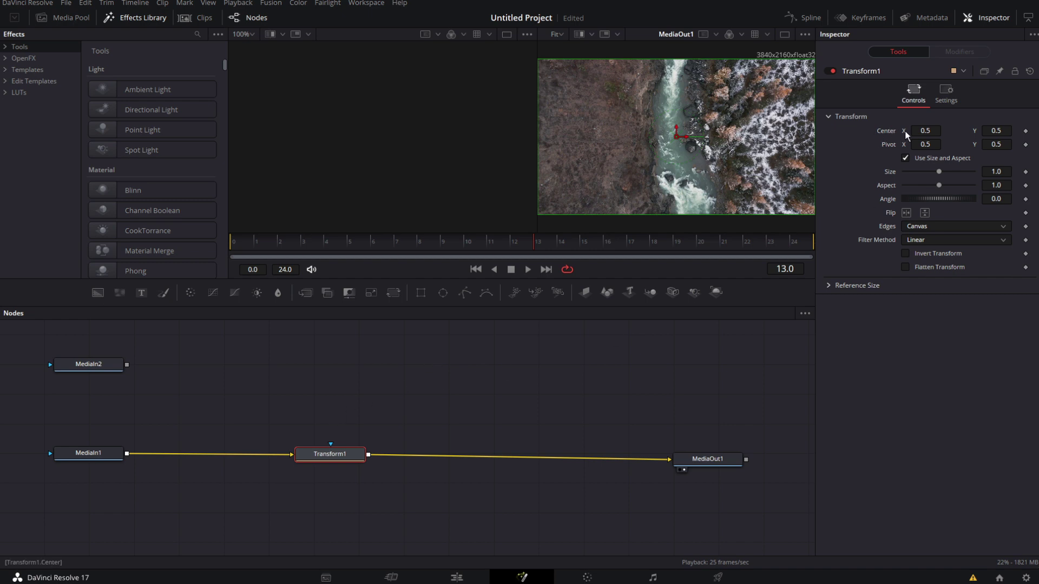
pyautogui.moveTo(926, 130); pyautogui.dragTo(888, 132)
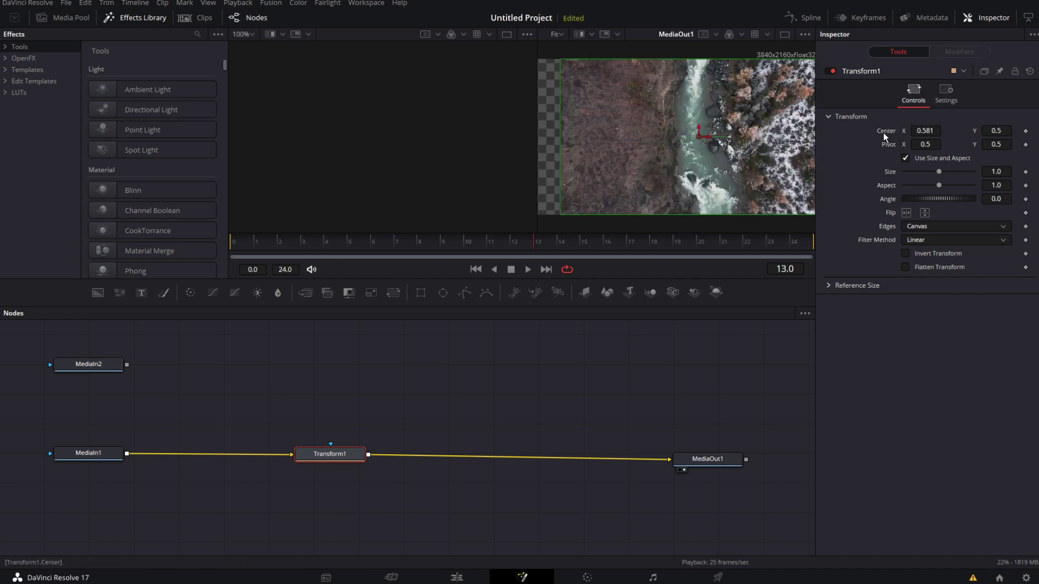
pyautogui.hotkey('ctrl', 'z')
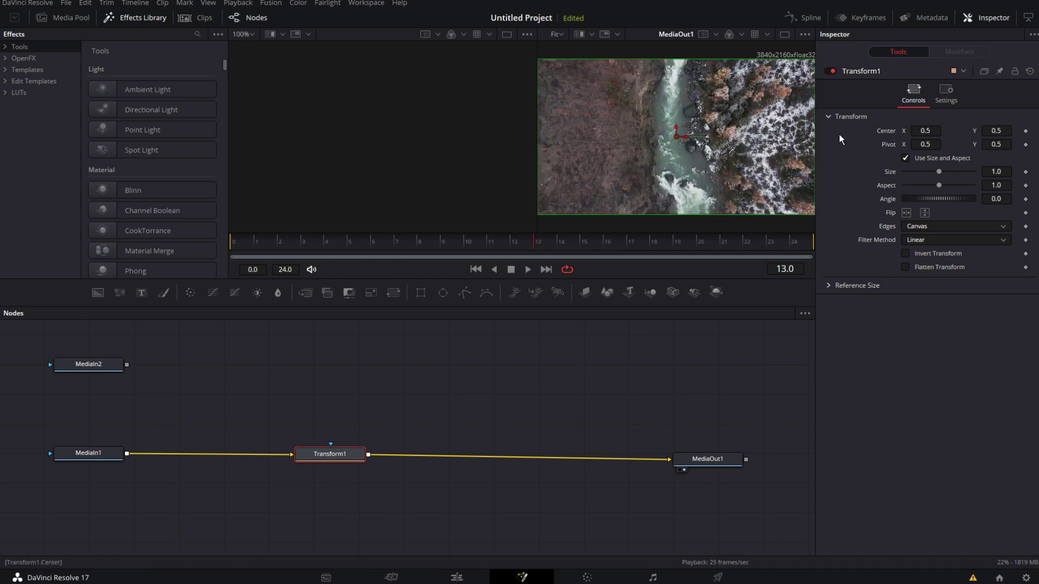
# Drive Transform1's Center with a Vector Result modifier and show its controls in the Modifiers tab
pyautogui.rightClick(882, 132)
pyautogui.moveTo(914, 179)
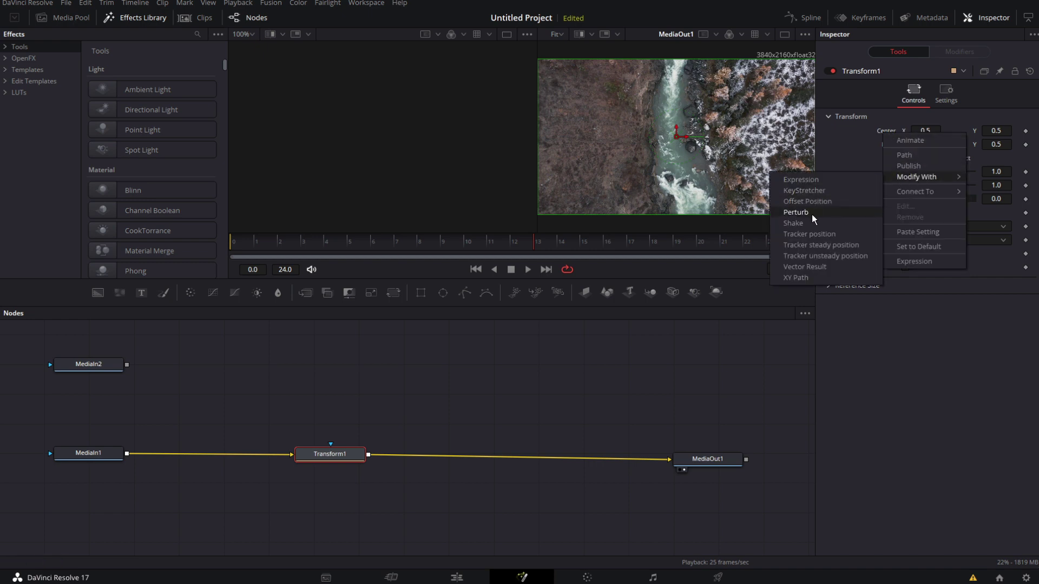
pyautogui.click(817, 267)
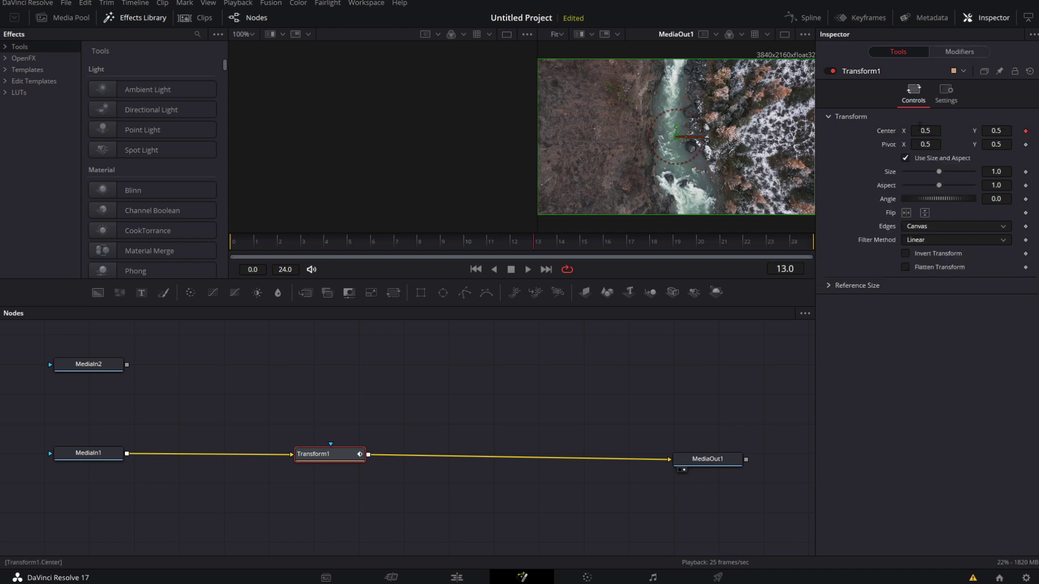
pyautogui.click(968, 53)
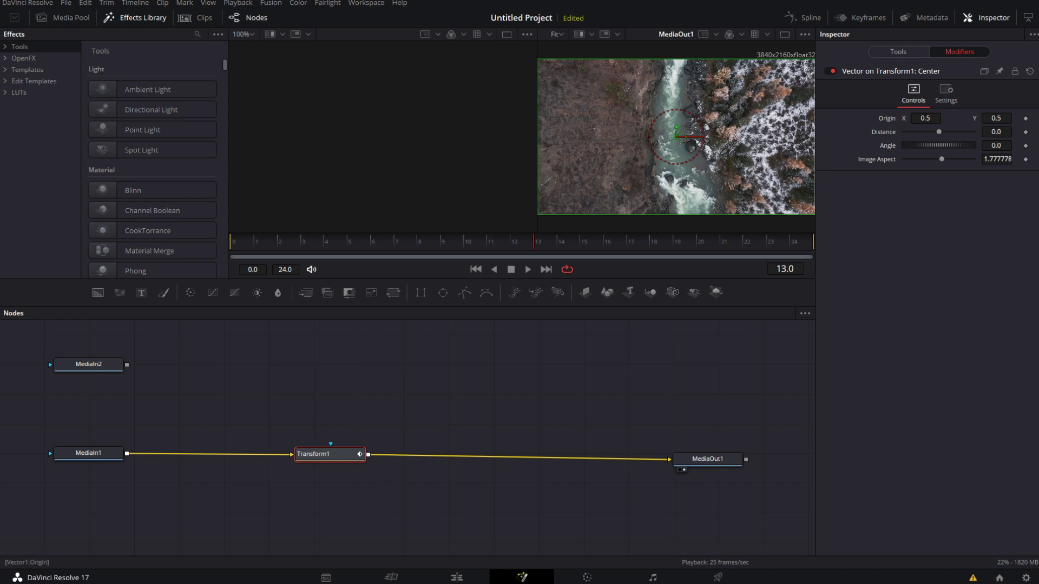
# Try the vector's Origin and Distance values, then reset Distance back to 0
pyautogui.moveTo(925, 118)
pyautogui.mouseDown()
pyautogui.moveTo(893, 118)
pyautogui.moveTo(934, 118)
pyautogui.moveTo(920, 118)
pyautogui.mouseUp()
pyautogui.moveTo(938, 131); pyautogui.dragTo(974, 135)
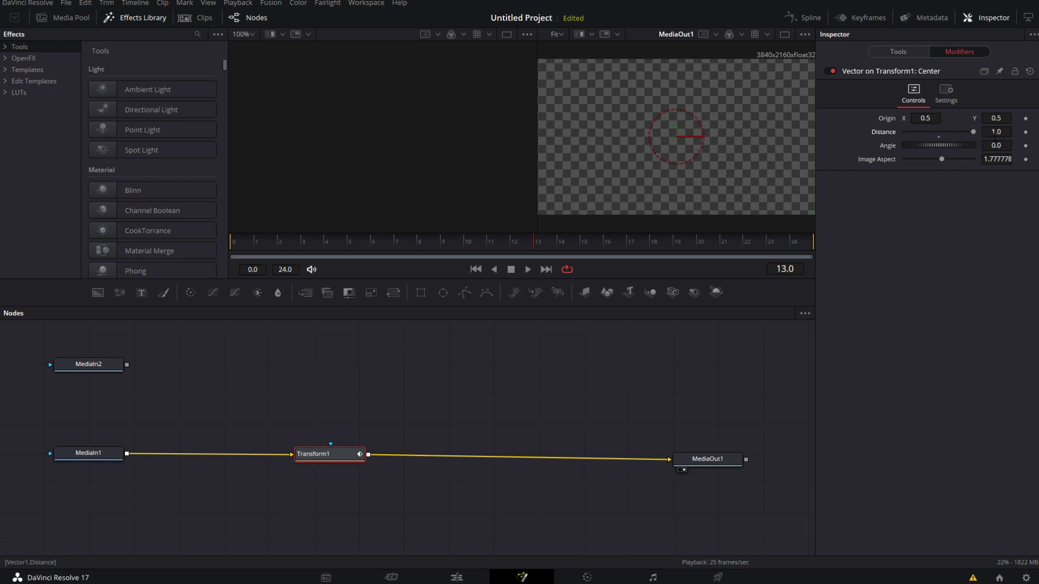
pyautogui.moveTo(973, 132)
pyautogui.mouseDown()
pyautogui.moveTo(941, 132)
pyautogui.moveTo(982, 131)
pyautogui.mouseUp()
pyautogui.doubleClick(892, 132)
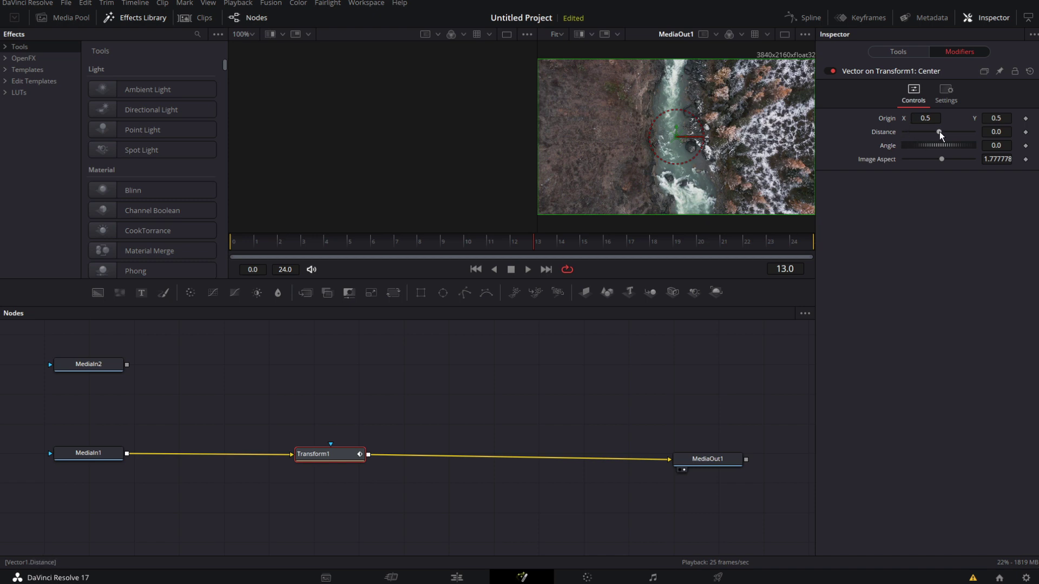
pyautogui.moveTo(939, 132); pyautogui.dragTo(902, 132)
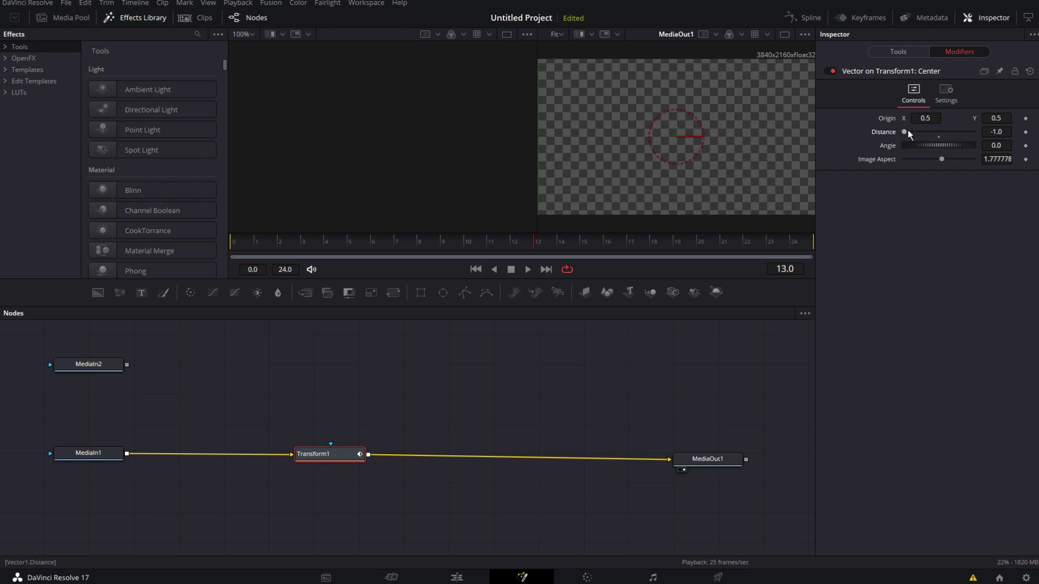
pyautogui.doubleClick(908, 130)
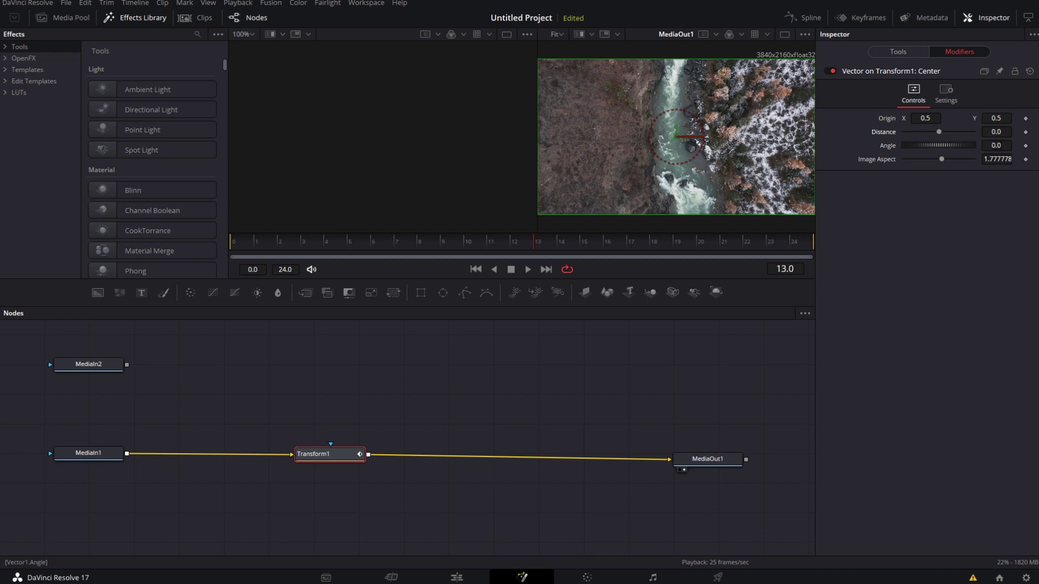
# Set the vector Angle to 90 and check the upward shift with Distance
pyautogui.click(996, 145)
pyautogui.write('90')
pyautogui.press('Return')
pyautogui.moveTo(938, 132)
pyautogui.mouseDown()
pyautogui.moveTo(969, 134)
pyautogui.moveTo(904, 132)
pyautogui.moveTo(939, 135)
pyautogui.mouseUp()
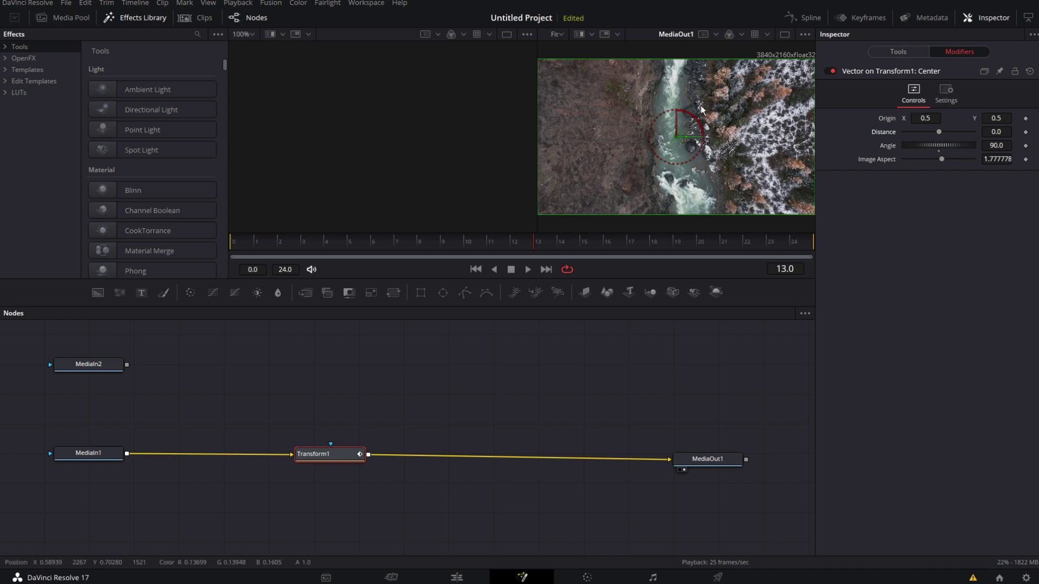
# Reset the vector Angle to 0 and drive Distance with an Anim Curves modifier
pyautogui.click(997, 145)
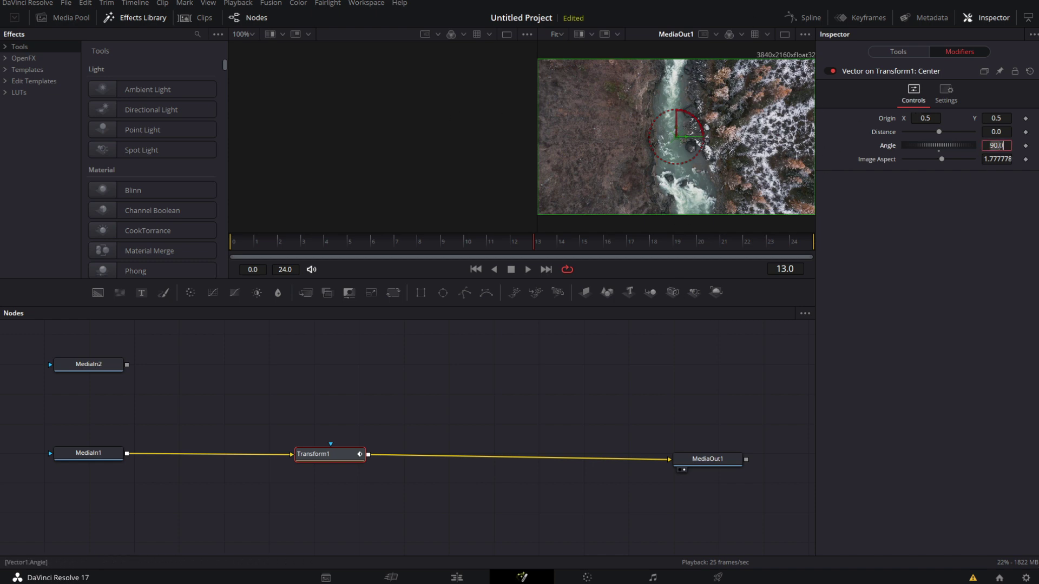
pyautogui.write('0')
pyautogui.press('Tab')
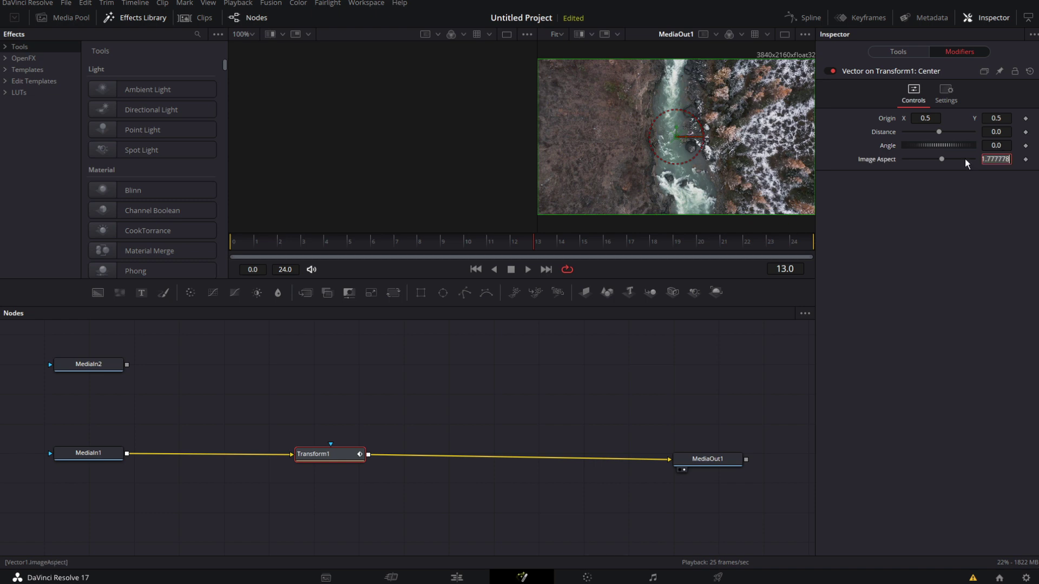
pyautogui.rightClick(881, 132)
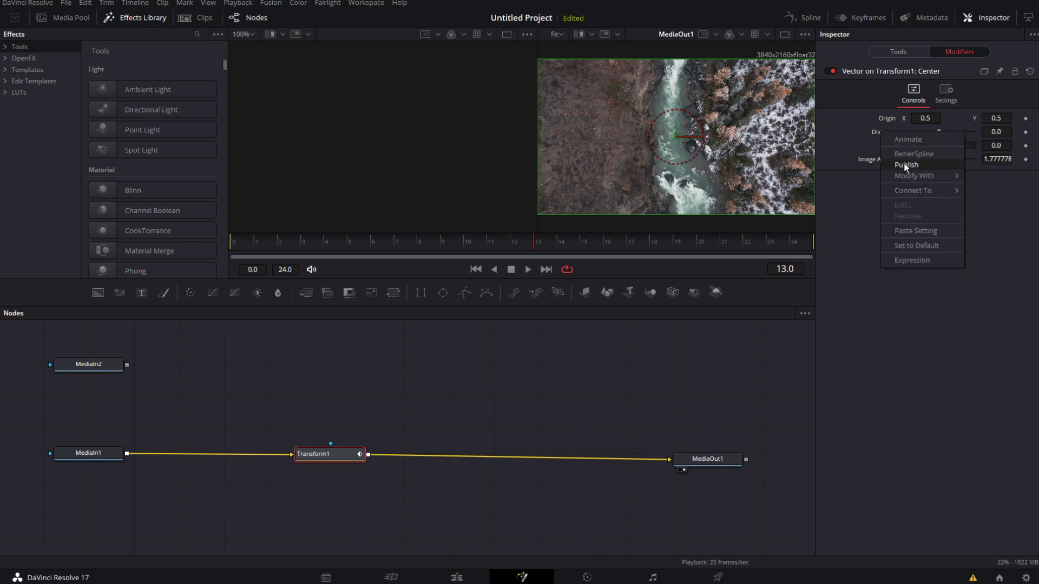
pyautogui.moveTo(912, 176)
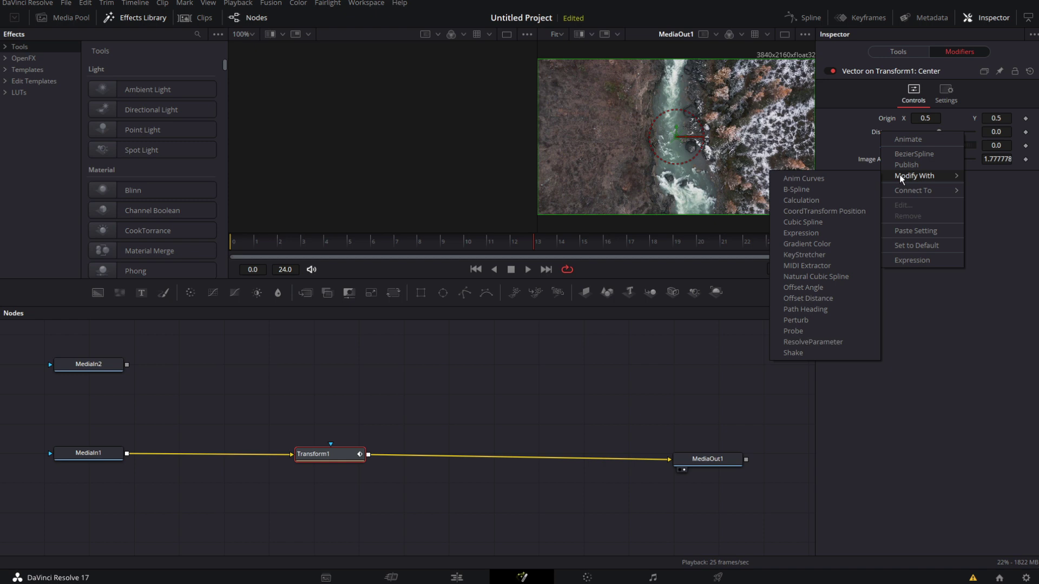
pyautogui.click(823, 177)
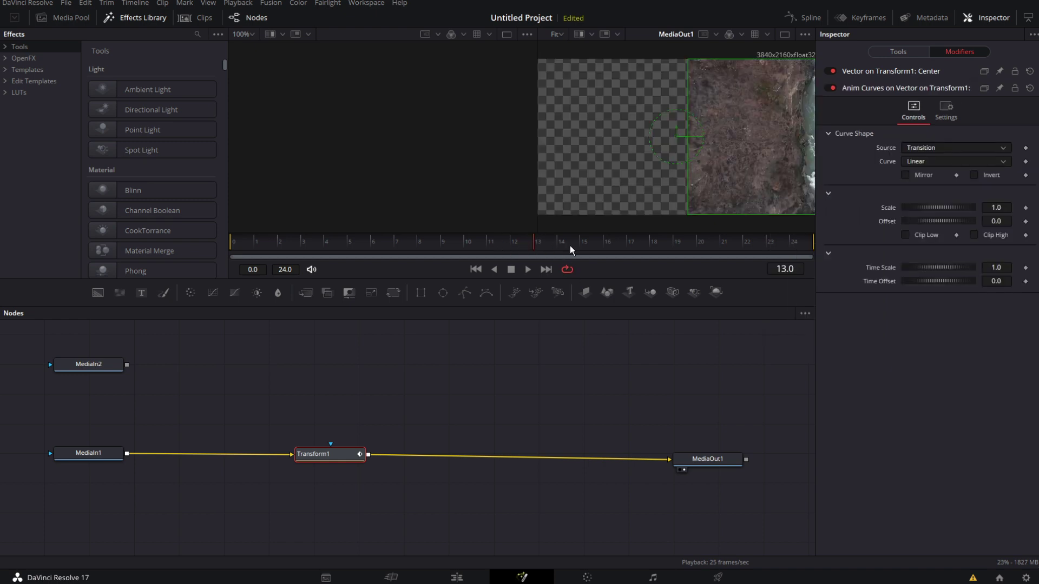
# Preview the linear slide from frame 0 with looping off, checking frame 13 midway
pyautogui.click(232, 241)
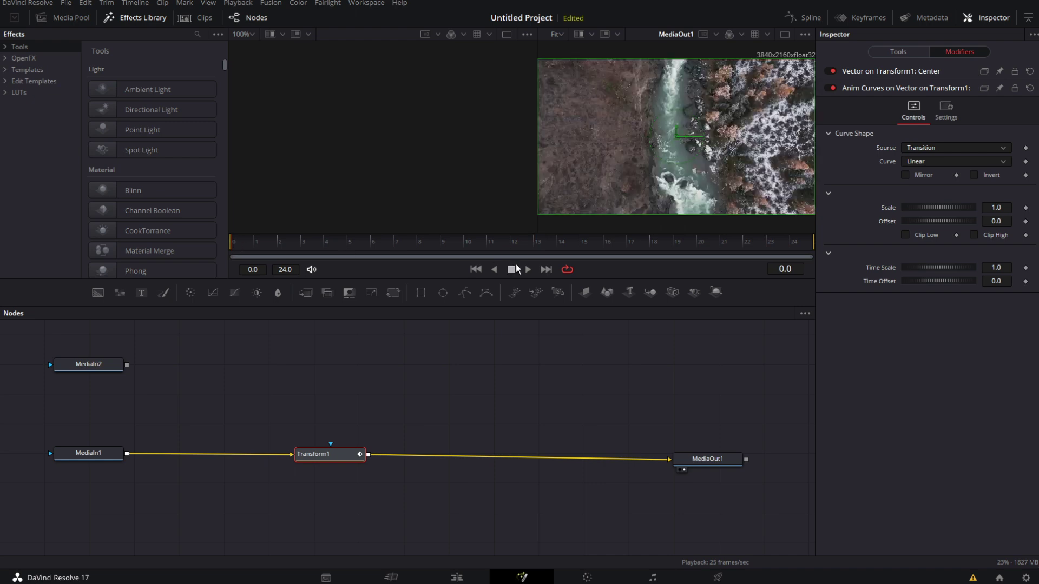
pyautogui.click(526, 269)
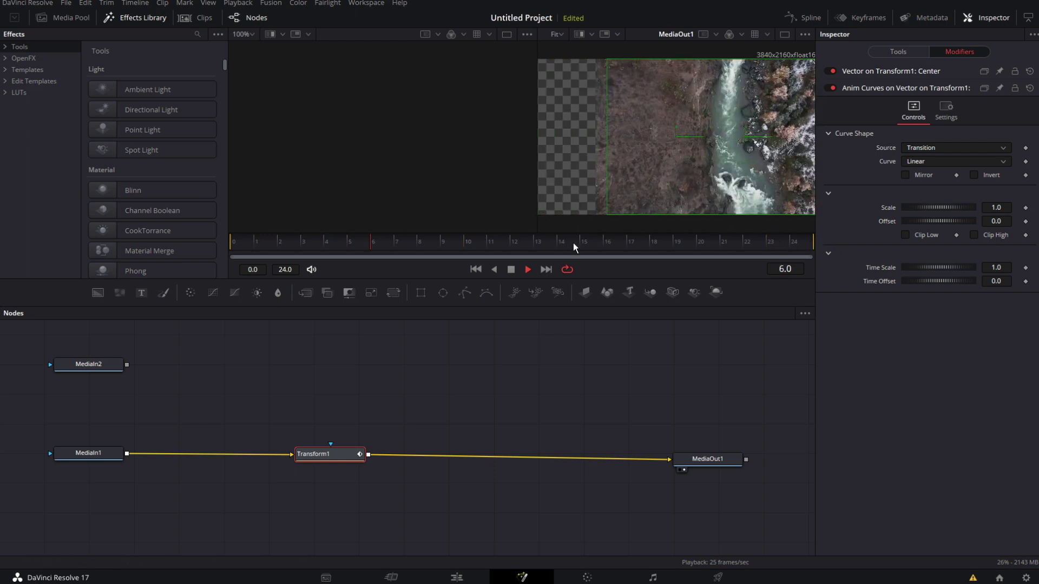
pyautogui.click(568, 269)
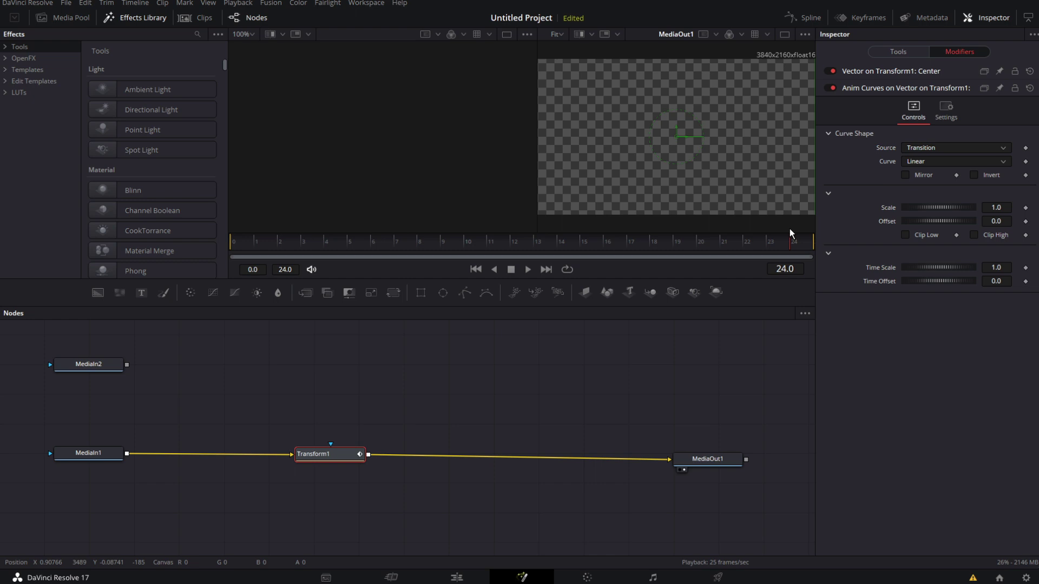
pyautogui.click(241, 243)
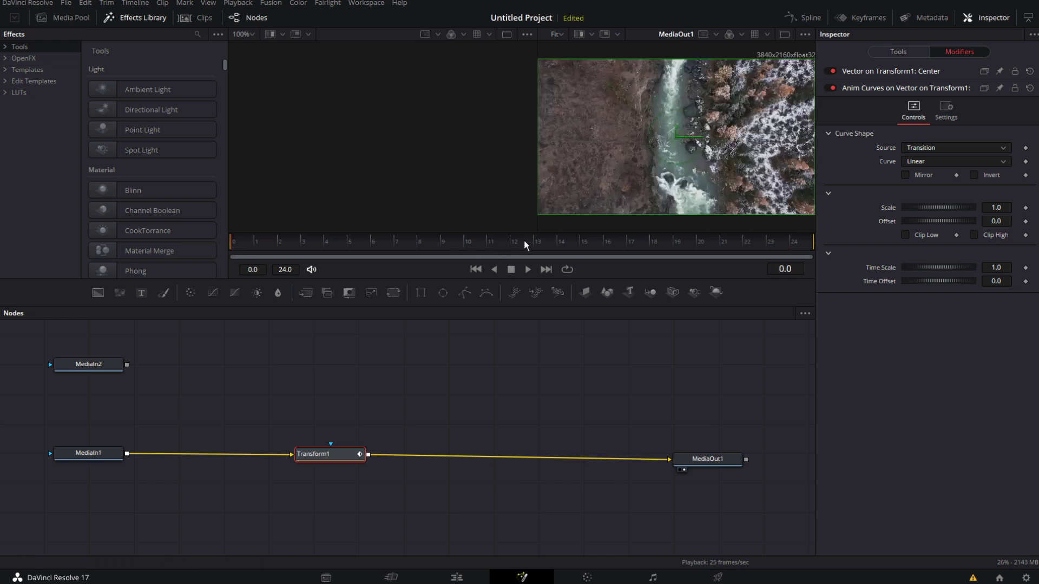
pyautogui.click(524, 242)
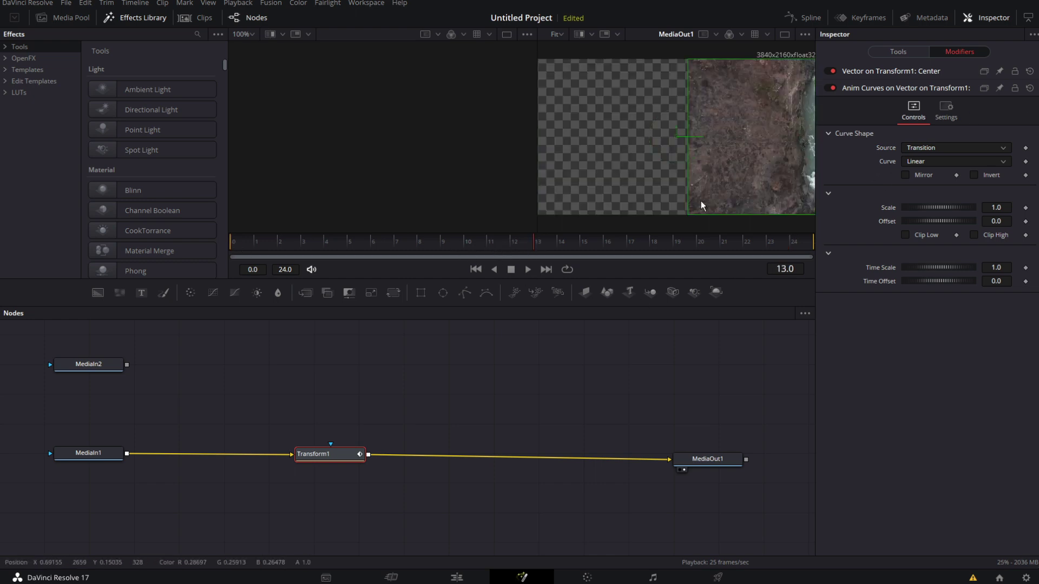
pyautogui.click(527, 269)
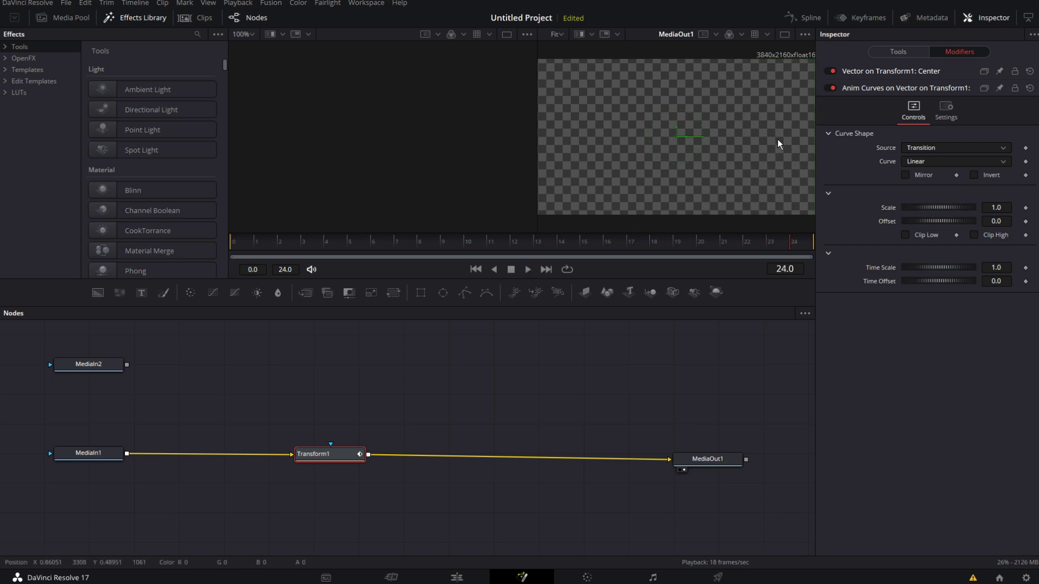
pyautogui.click(234, 243)
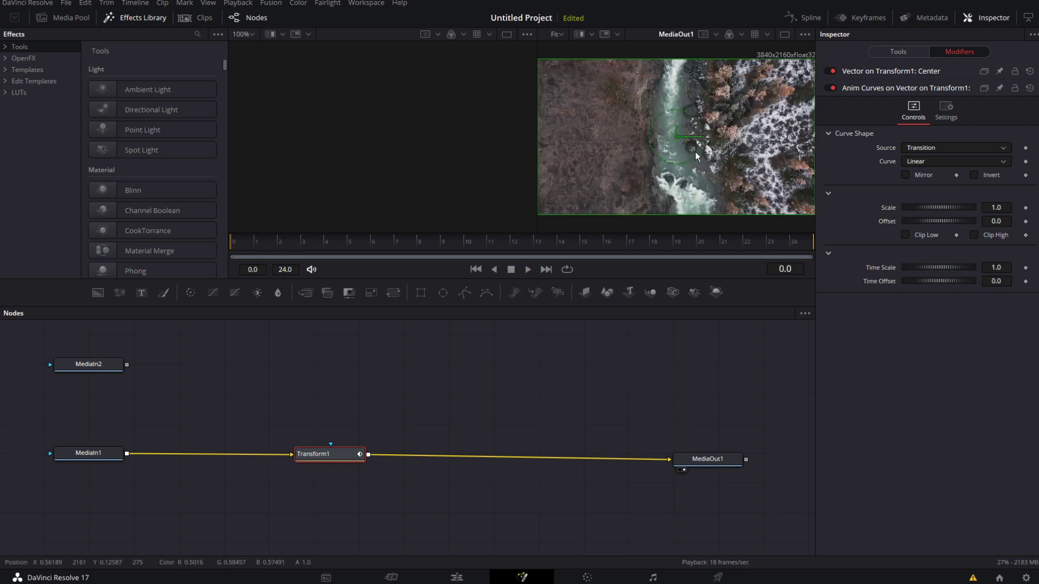
# Switch the Anim Curves curve from Linear to Easing with Expo ease-in and ease-out, then preview
pyautogui.click(918, 163)
pyautogui.click(918, 189)
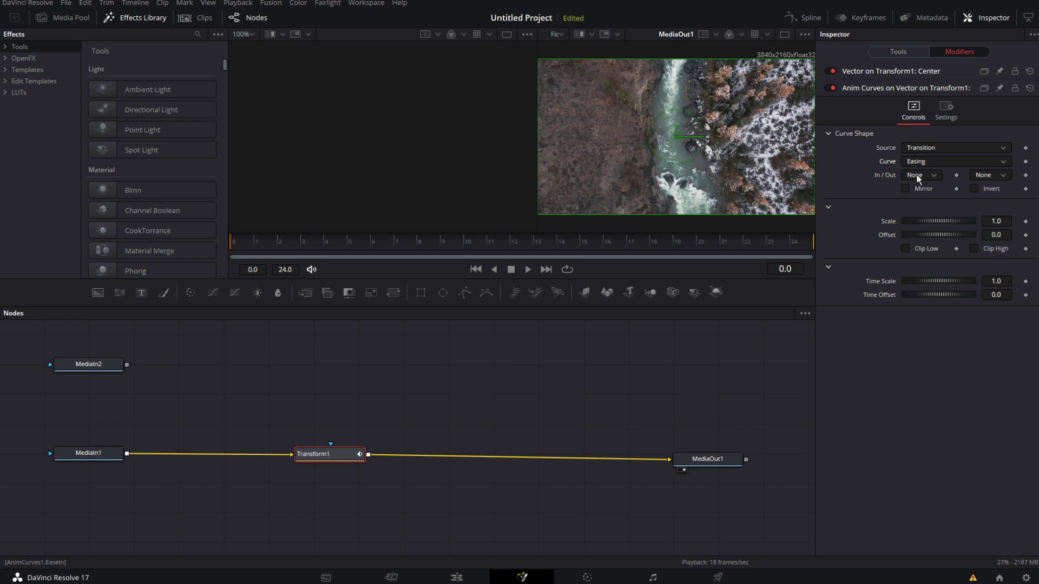
pyautogui.click(927, 175)
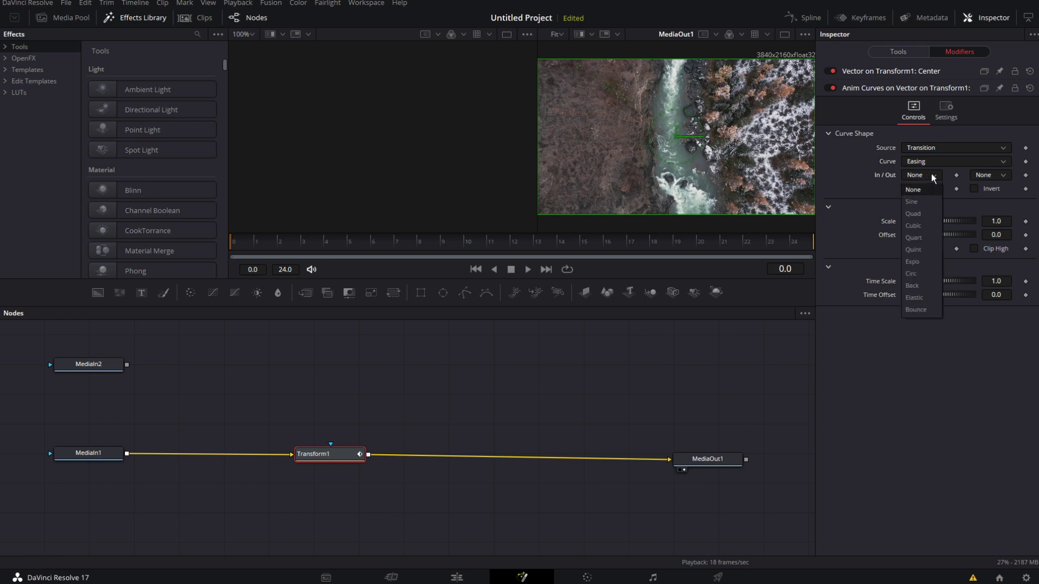
pyautogui.click(922, 261)
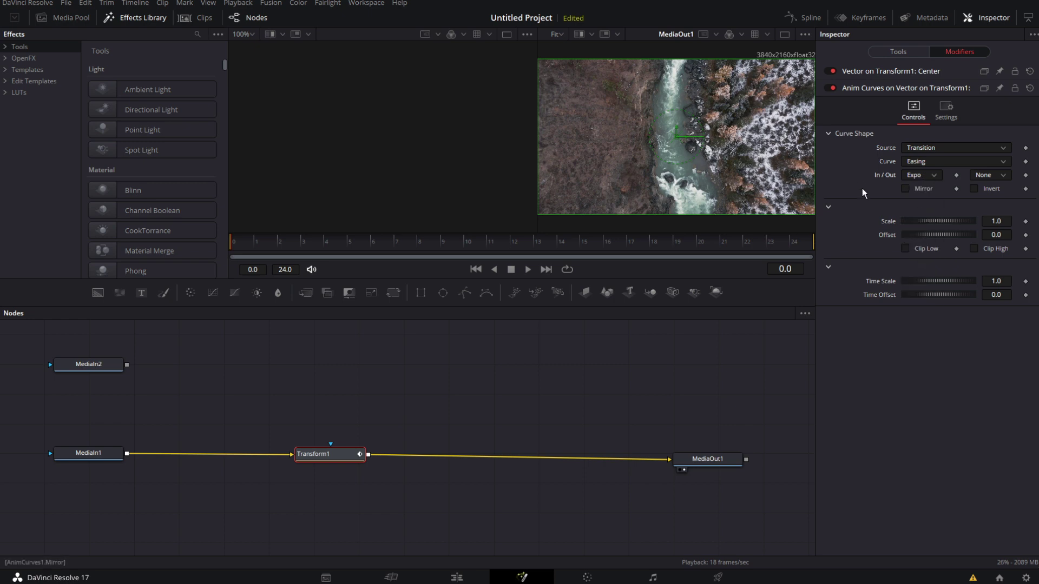
pyautogui.scroll(-6, 993, 179)
pyautogui.click(920, 175)
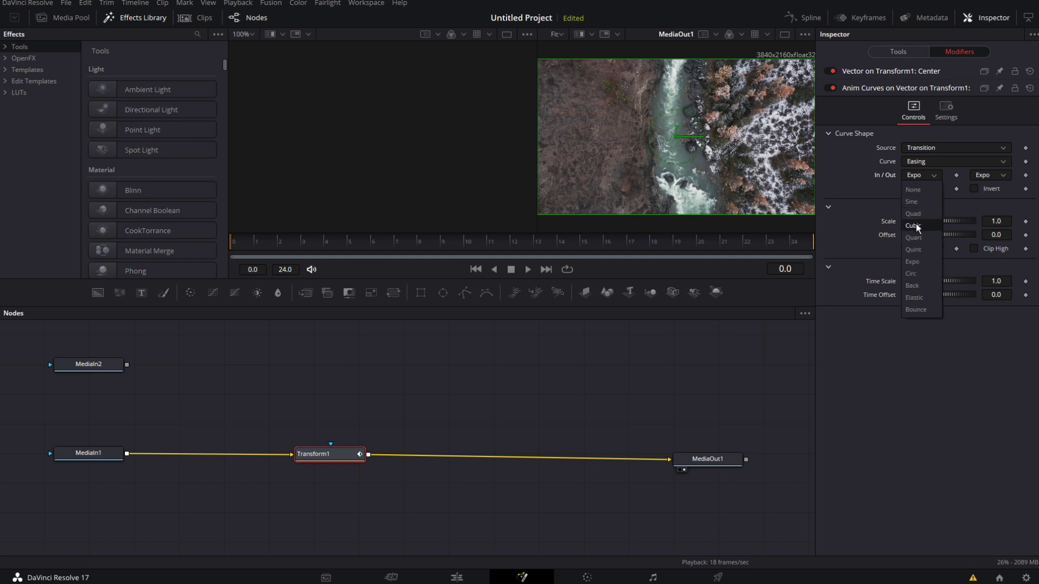
pyautogui.click(919, 265)
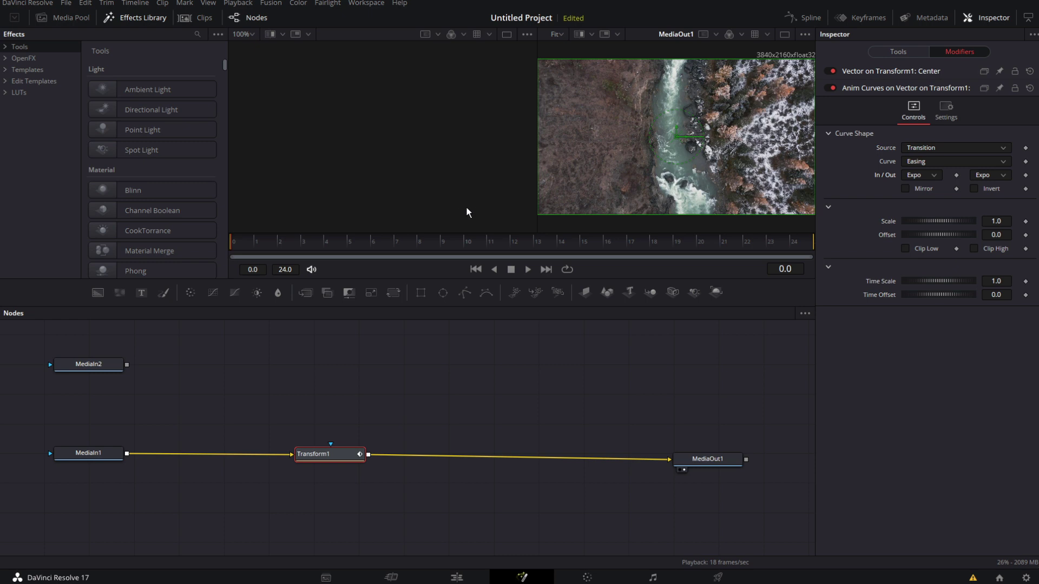
pyautogui.click(527, 269)
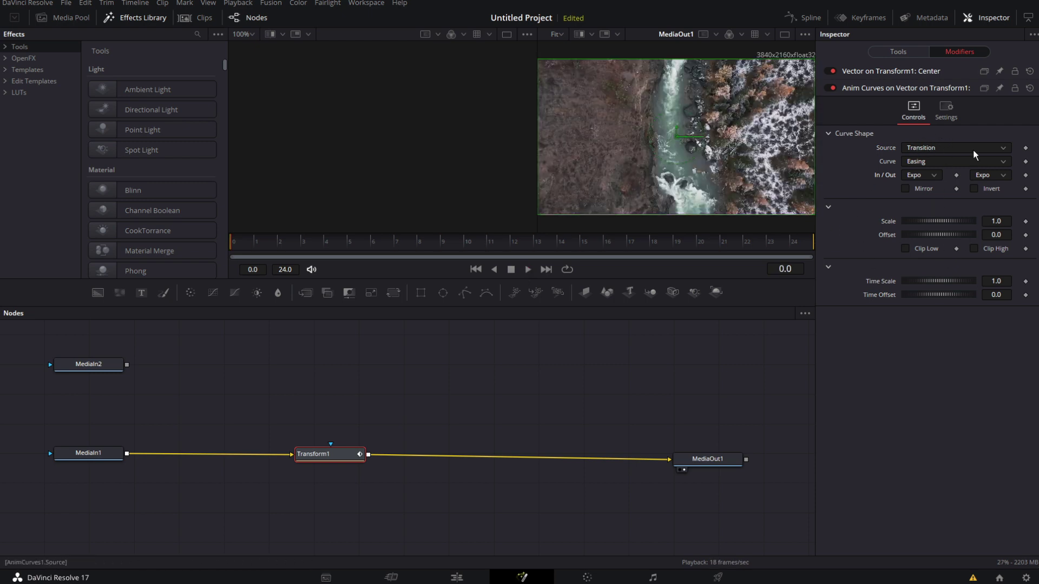
# Paste a Transform1 copy beside MediaIn2 and connect MediaIn2 into Transform1_1
pyautogui.click(348, 450)
pyautogui.click(341, 457)
pyautogui.hotkey('ctrl', 'v')
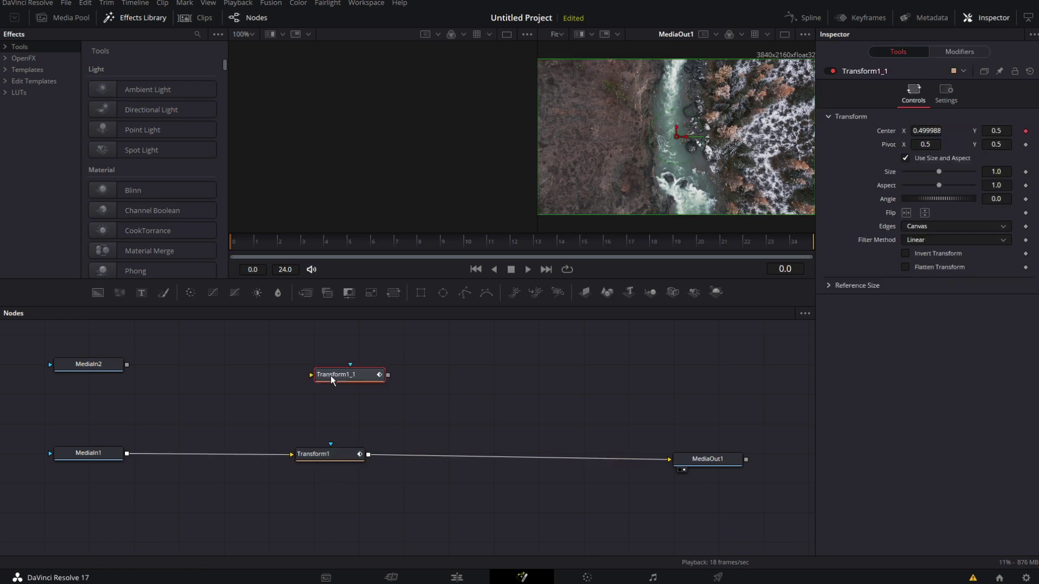
pyautogui.moveTo(330, 376); pyautogui.dragTo(296, 364)
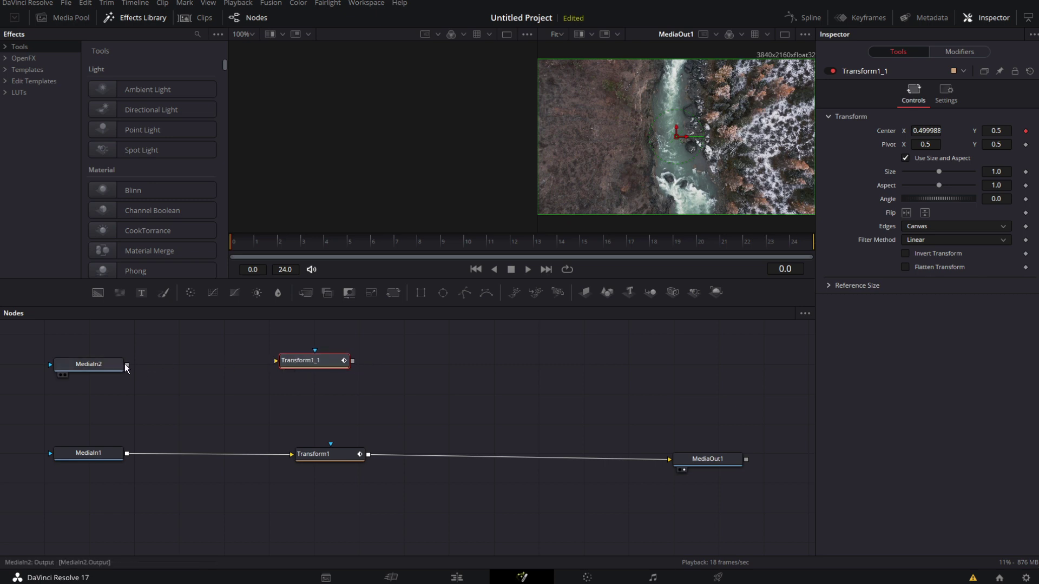
pyautogui.moveTo(129, 365); pyautogui.dragTo(276, 362)
# Insert Merge1 before MediaOut1 with Transform1_1 as foreground, and preview from frame 0
pyautogui.click(328, 455)
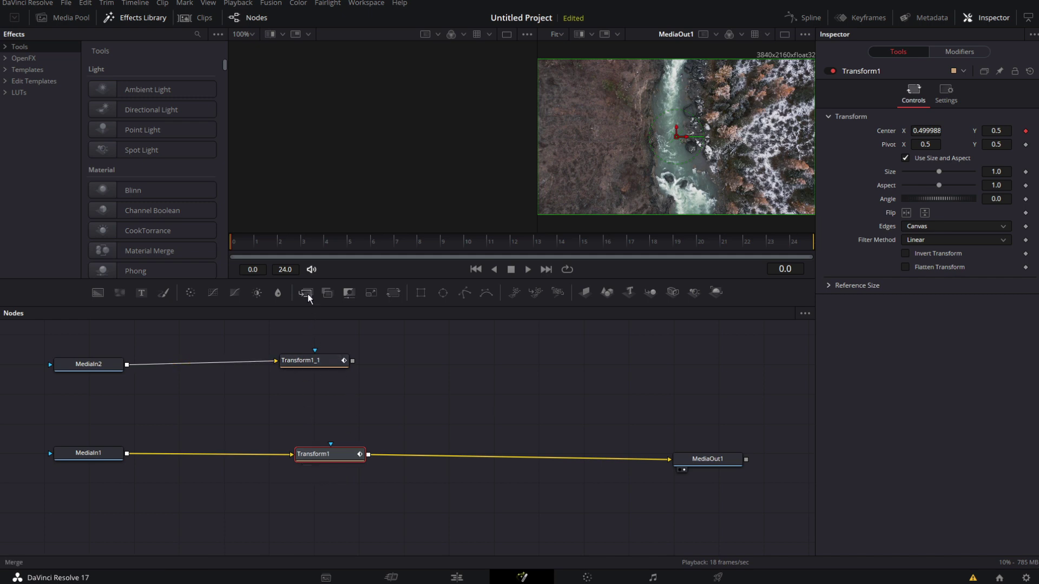
pyautogui.moveTo(307, 294); pyautogui.dragTo(427, 456)
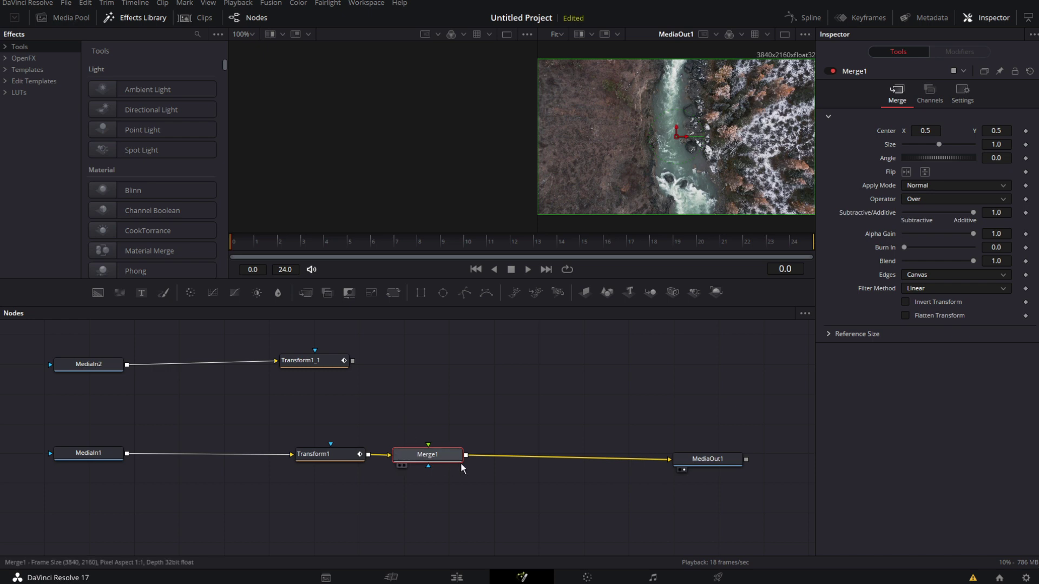
pyautogui.moveTo(433, 453); pyautogui.dragTo(441, 451)
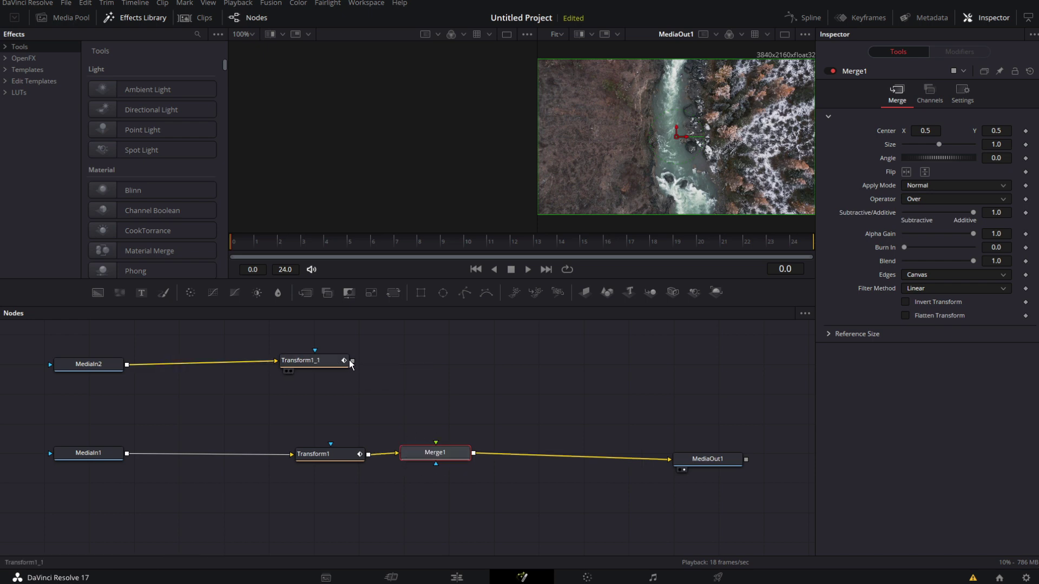
pyautogui.moveTo(352, 361); pyautogui.dragTo(436, 443)
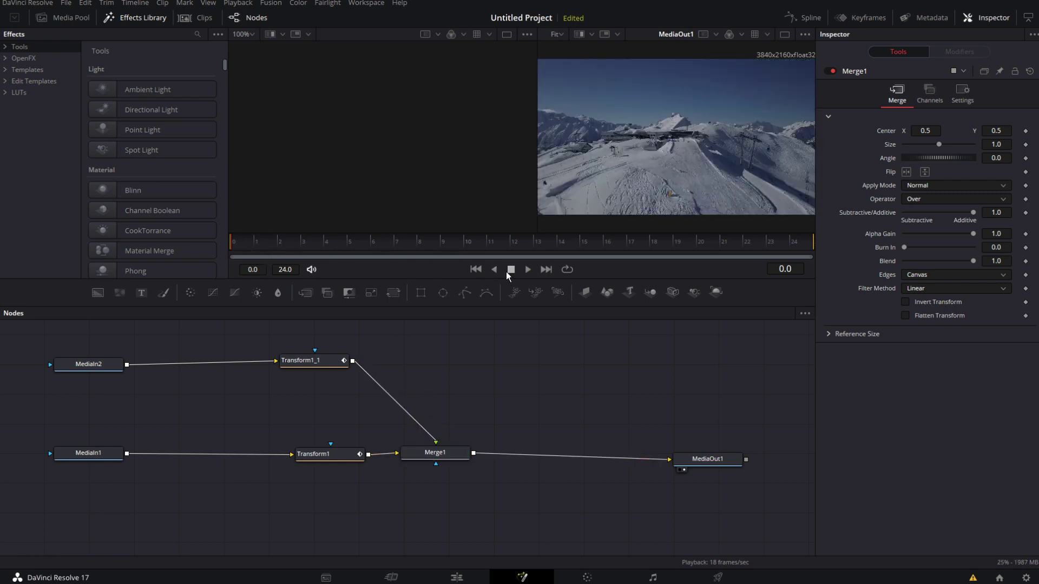
pyautogui.click(528, 269)
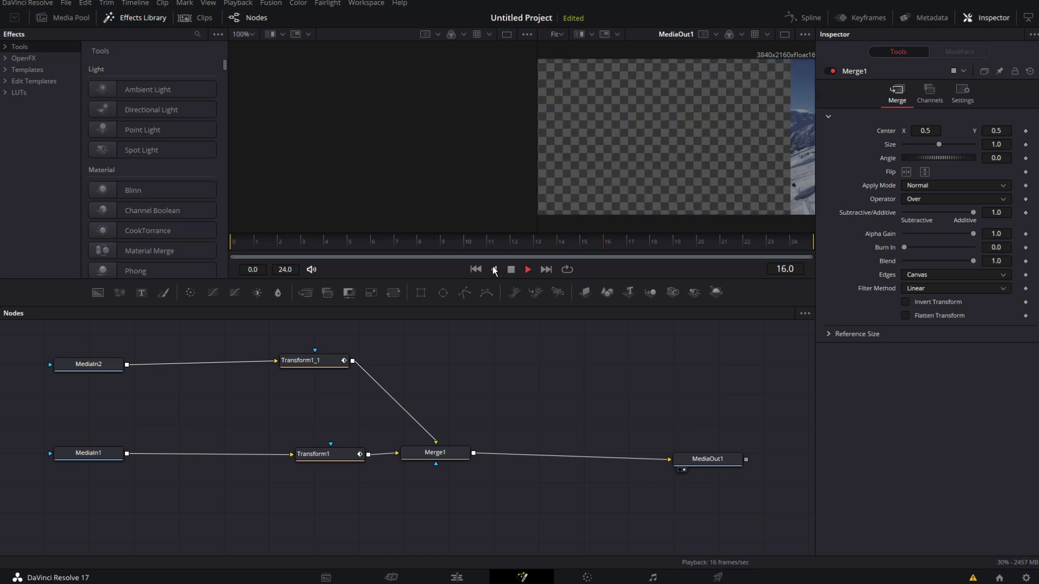
pyautogui.click(234, 239)
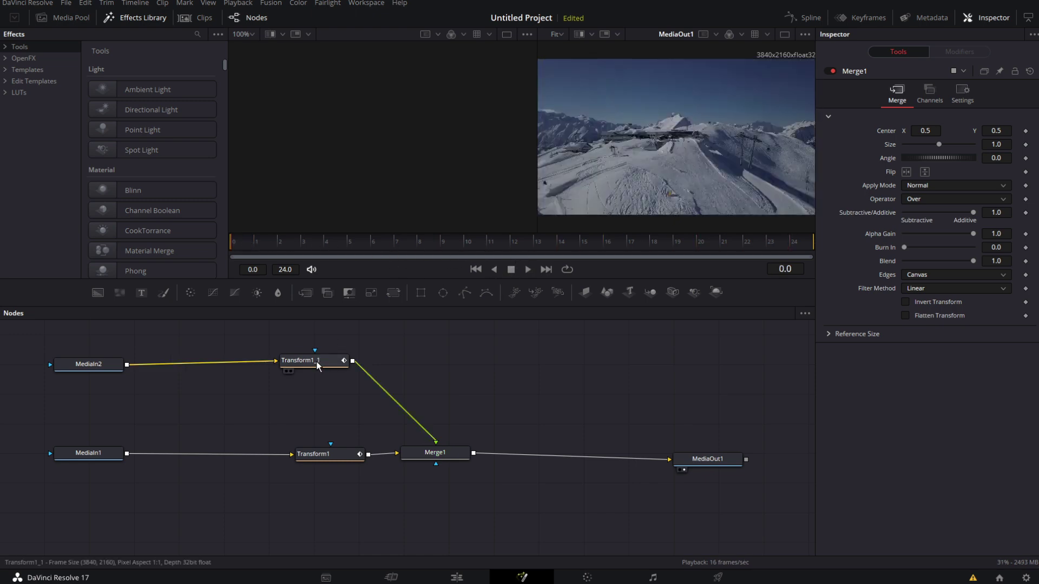
pyautogui.click(333, 454)
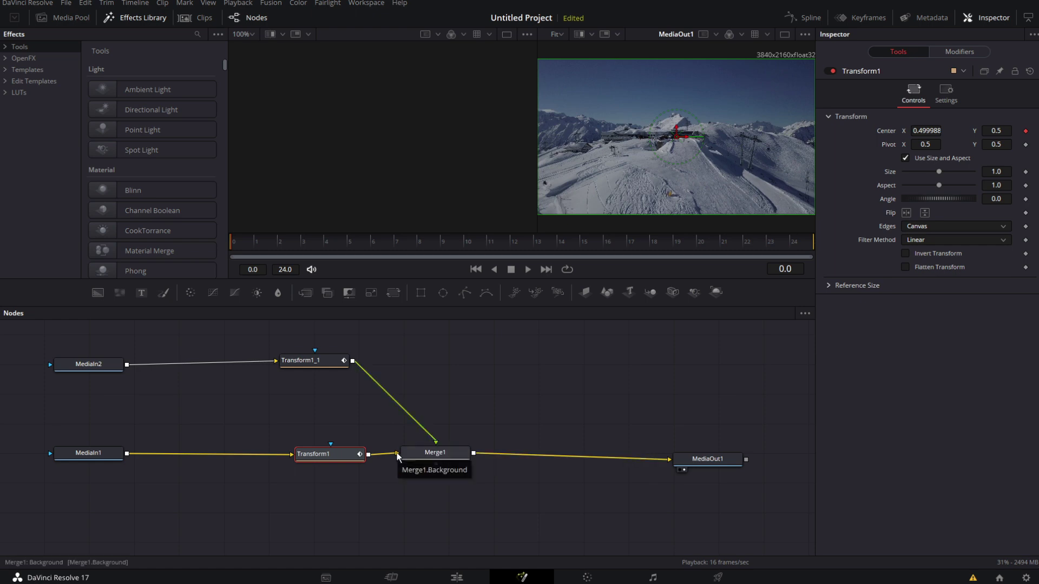
pyautogui.click(445, 574)
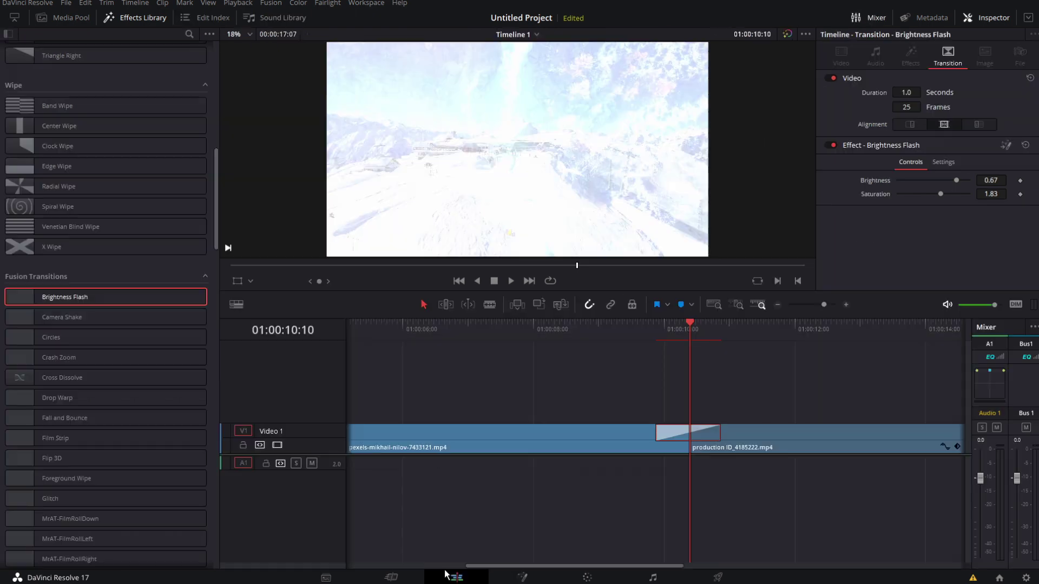
pyautogui.moveTo(690, 326); pyautogui.dragTo(752, 326)
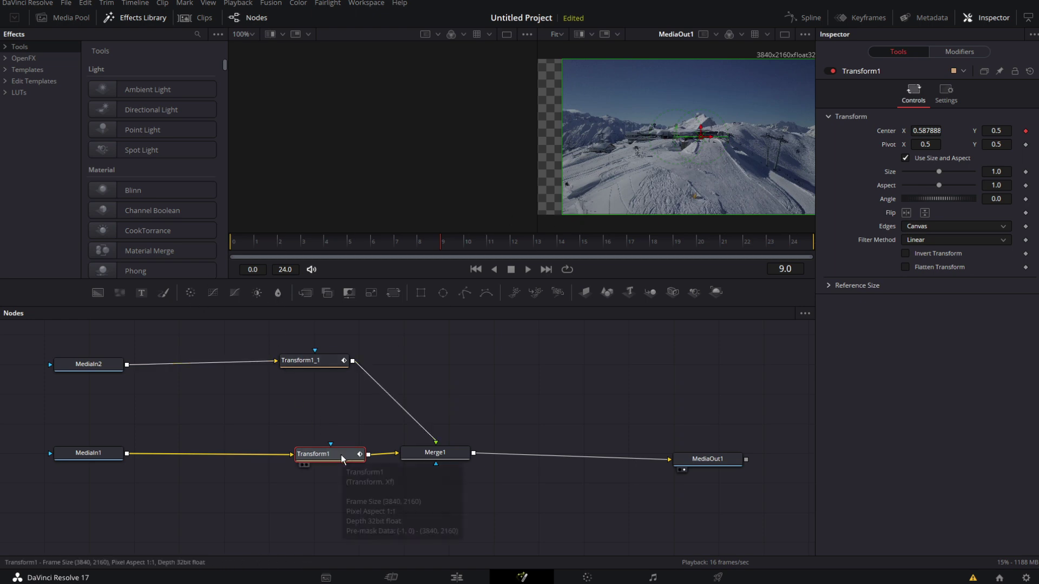
# Set Transform1_1's vector Origin X to -0.5, preview the slide-in, and shift the nodes left
pyautogui.click(319, 361)
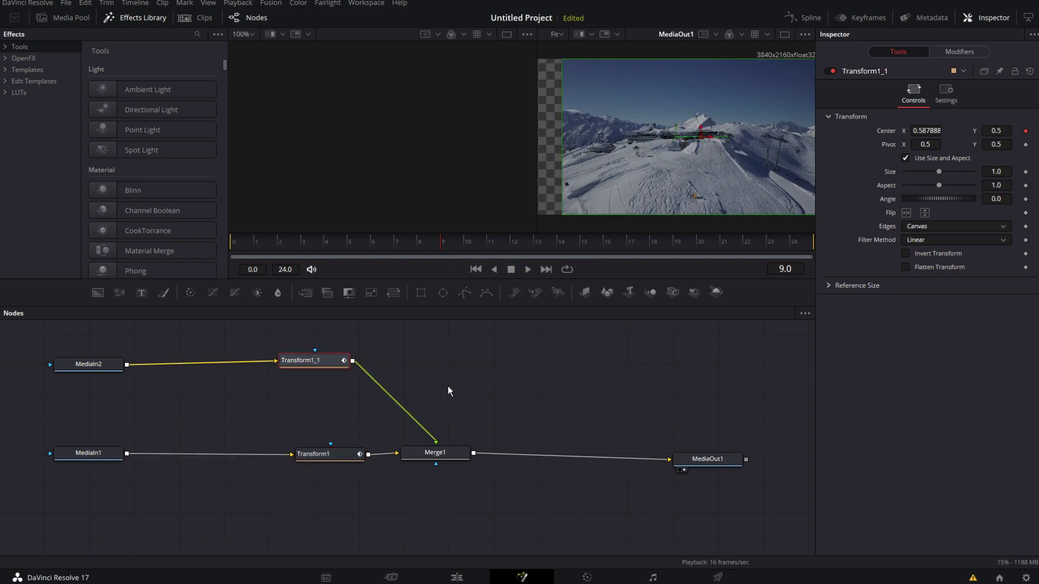
pyautogui.click(960, 51)
pyautogui.click(888, 91)
pyautogui.click(926, 135)
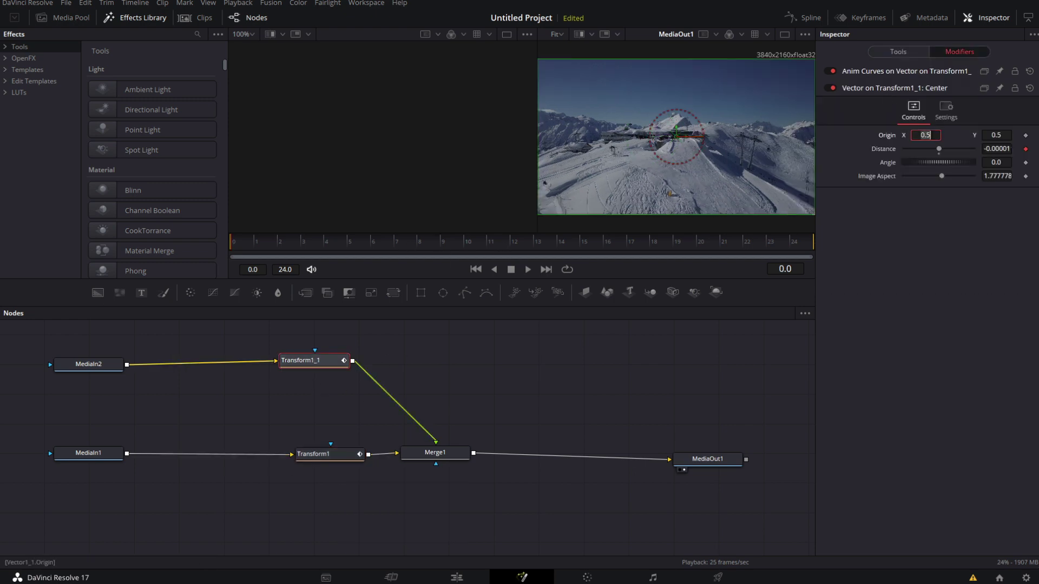
pyautogui.write('-0.5')
pyautogui.press('Tab')
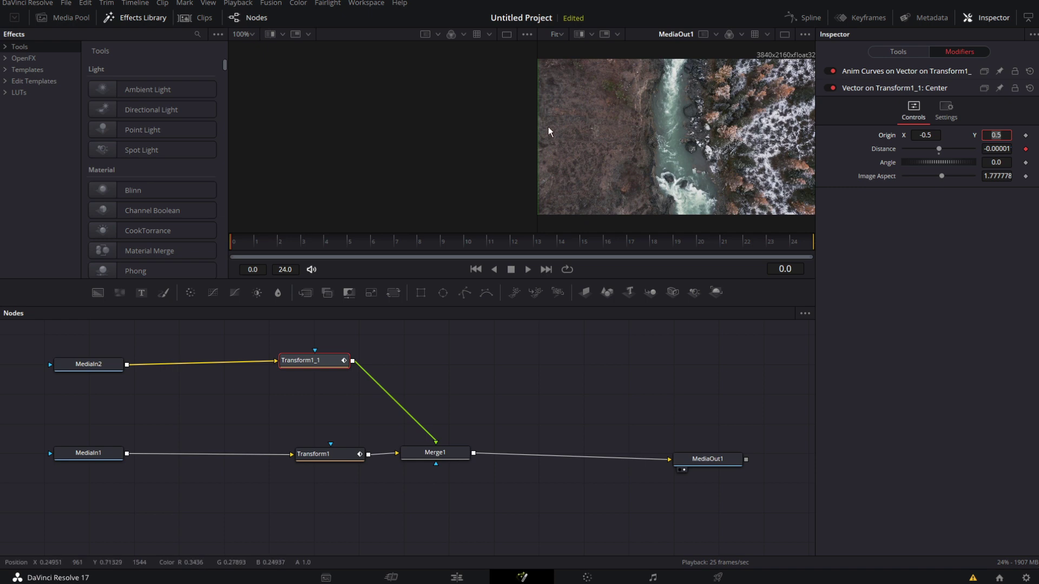
pyautogui.click(527, 269)
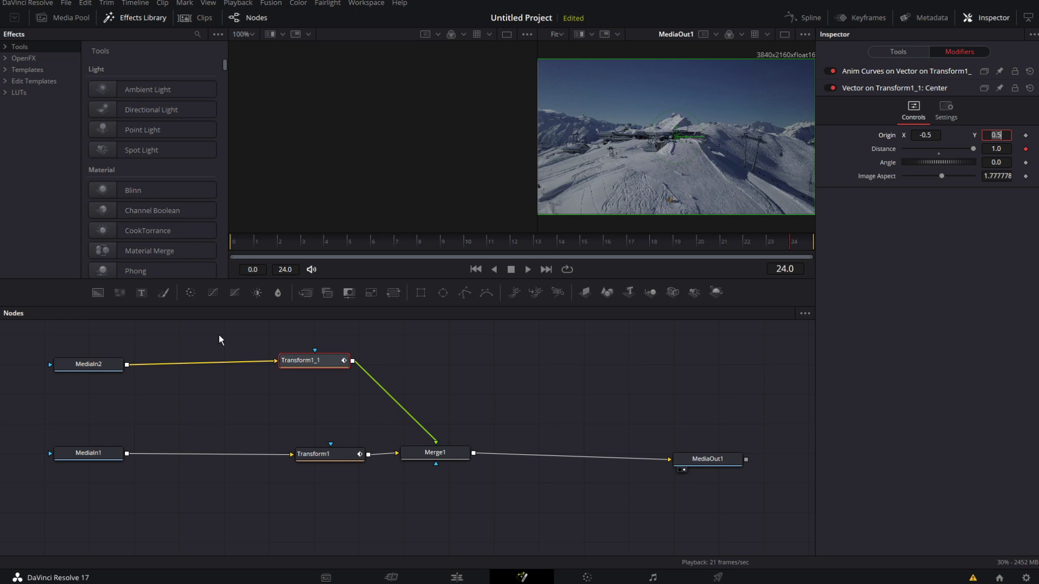
pyautogui.moveTo(98, 341); pyautogui.dragTo(365, 470)
pyautogui.click(362, 464)
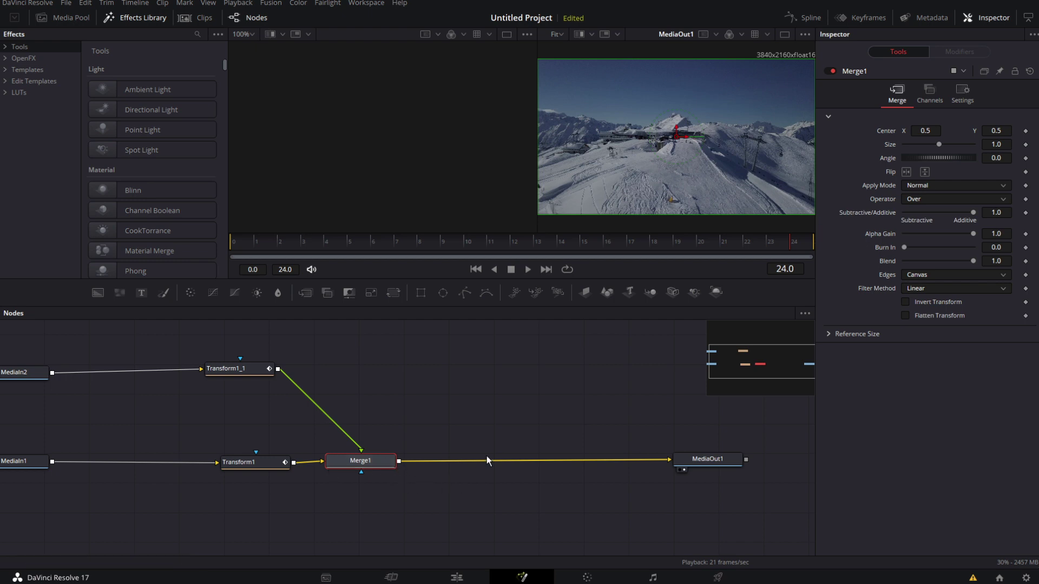
# Add a Directional Blur node after Merge1
pyautogui.hotkey('shift', 'space')
pyautogui.write('Directional Blur')
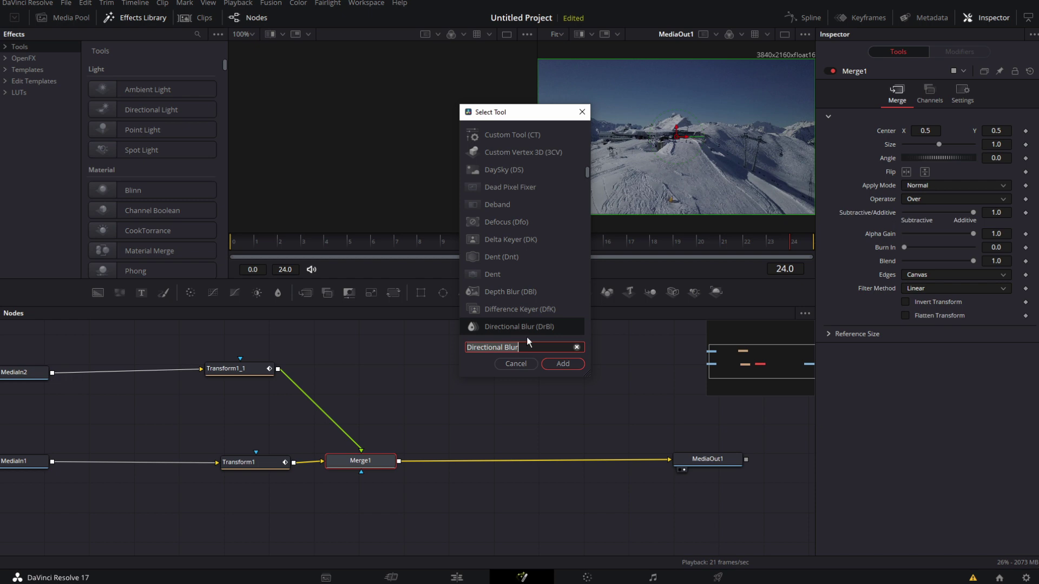
pyautogui.click(558, 364)
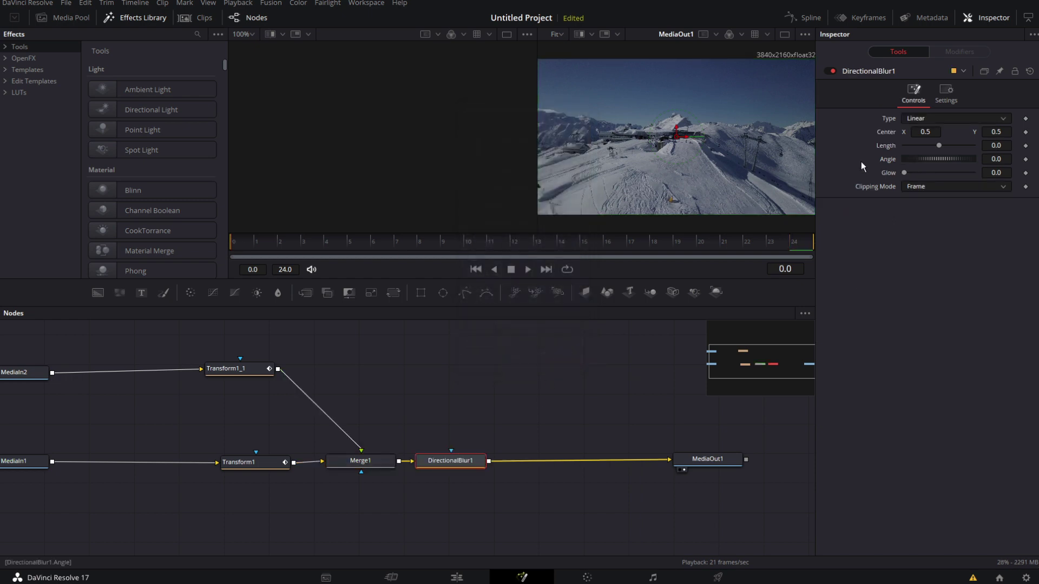
# Keyframe DirectionalBlur1 Length: 0 at frame 0, rising at 2, peak at 12, falling at 21, 0 at 24, then preview
pyautogui.click(1026, 147)
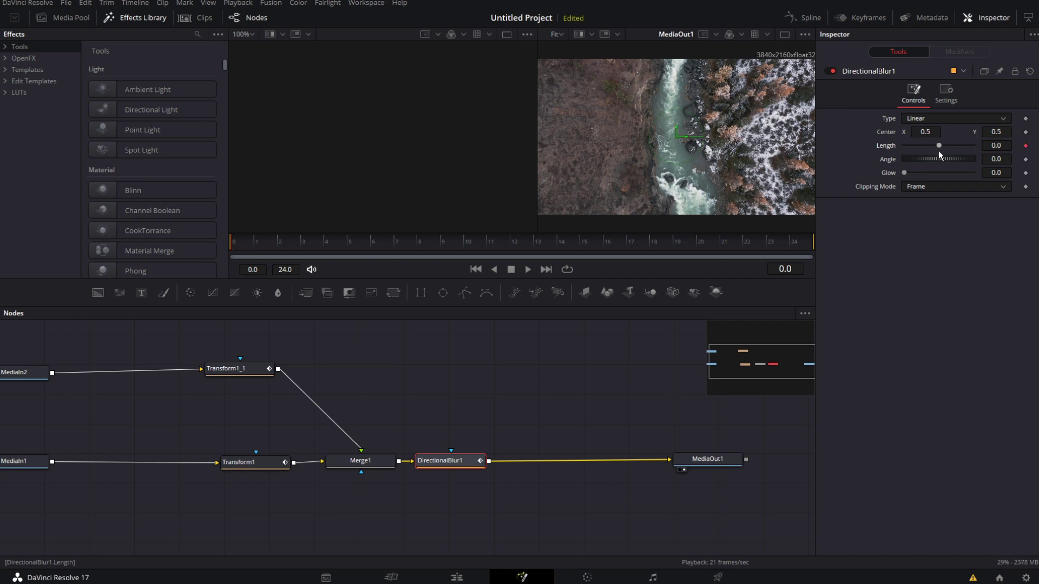
pyautogui.click(281, 241)
pyautogui.moveTo(942, 146); pyautogui.dragTo(941, 144)
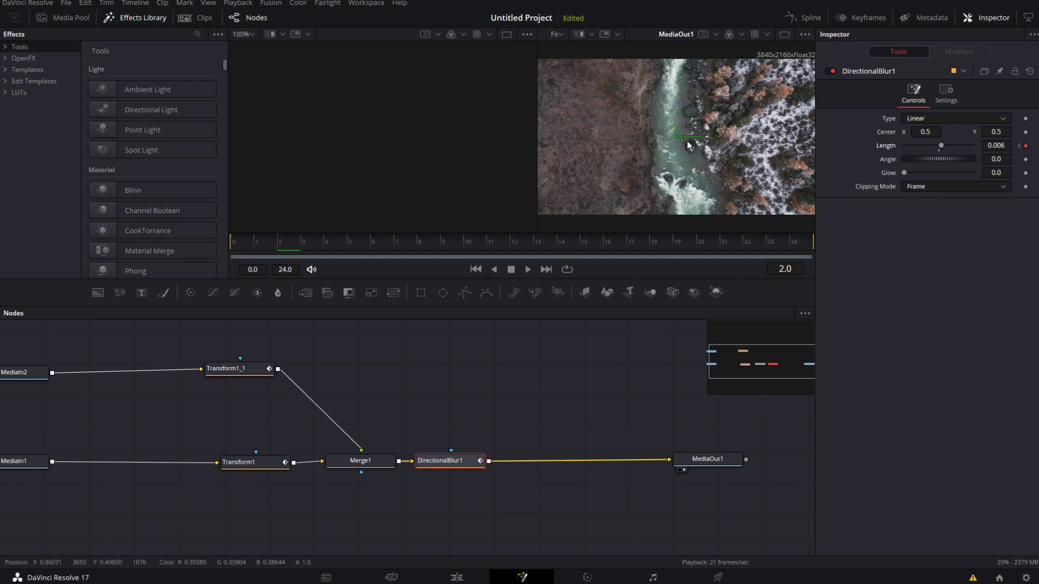
pyautogui.click(515, 241)
pyautogui.moveTo(941, 145); pyautogui.dragTo(959, 145)
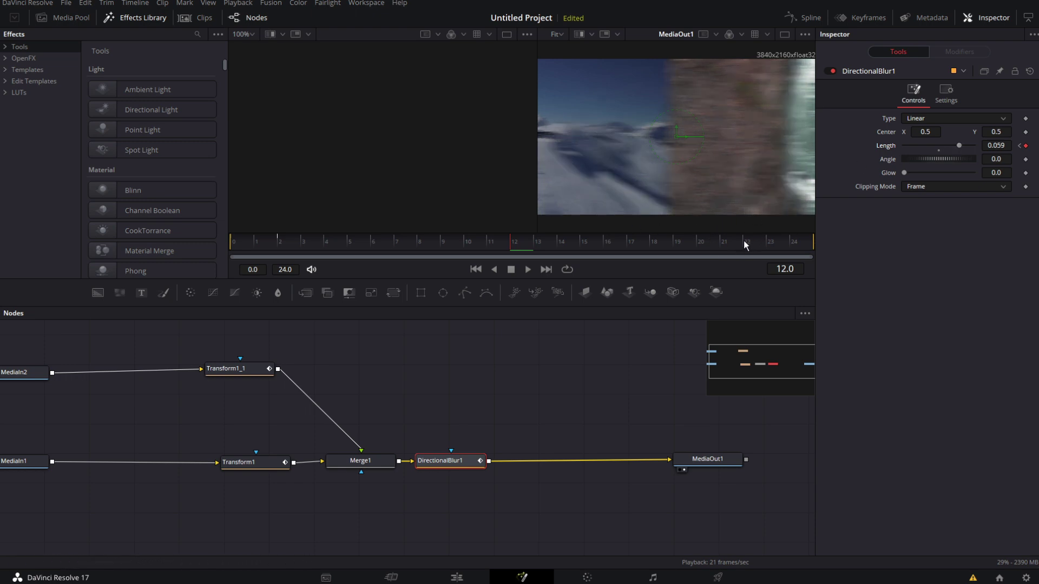
pyautogui.click(725, 242)
pyautogui.moveTo(959, 145); pyautogui.dragTo(938, 151)
pyautogui.click(790, 241)
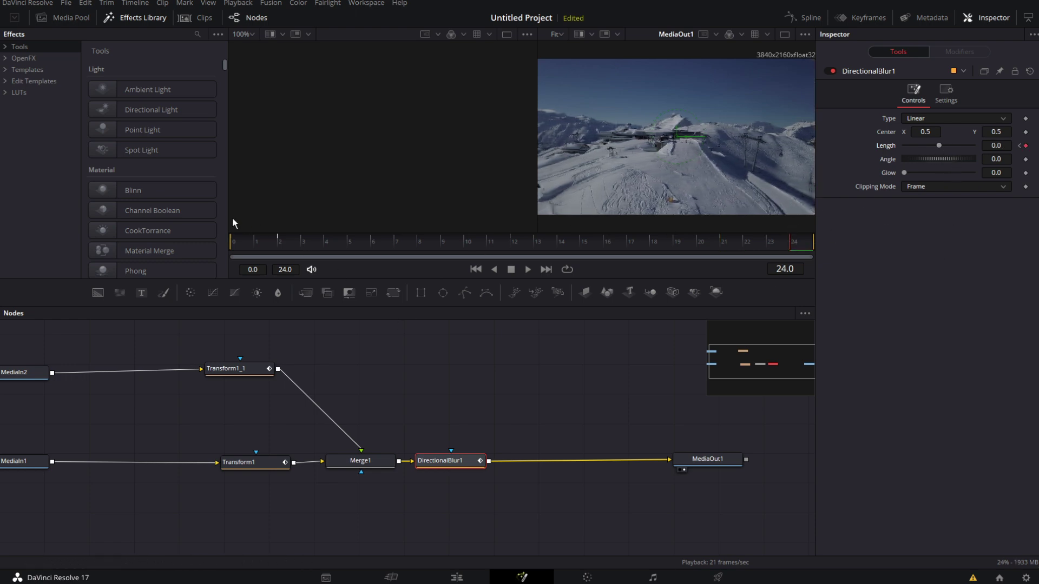
pyautogui.click(235, 241)
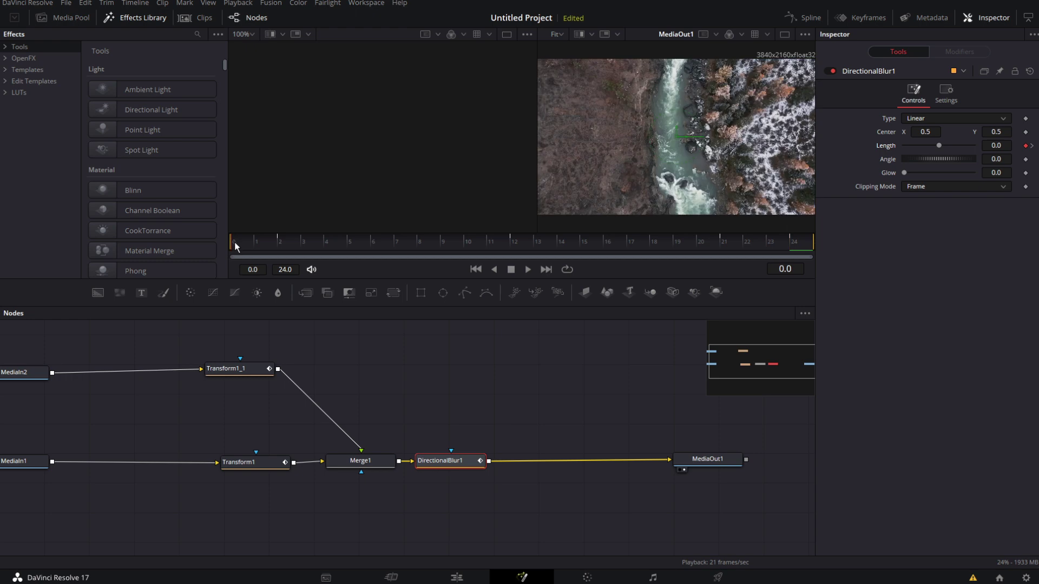
pyautogui.click(528, 270)
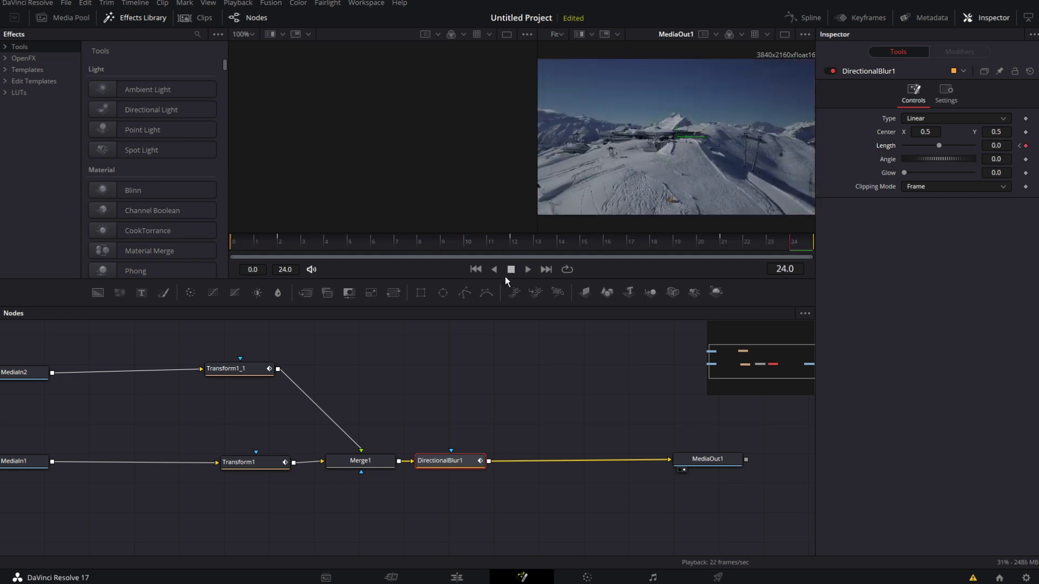
# Group Transform1, Transform1_1, Merge1 and DirectionalBlur1 into a single Group1 node with Ctrl+G
pyautogui.click(255, 462)
pyautogui.hscroll(-3, 298, 441)
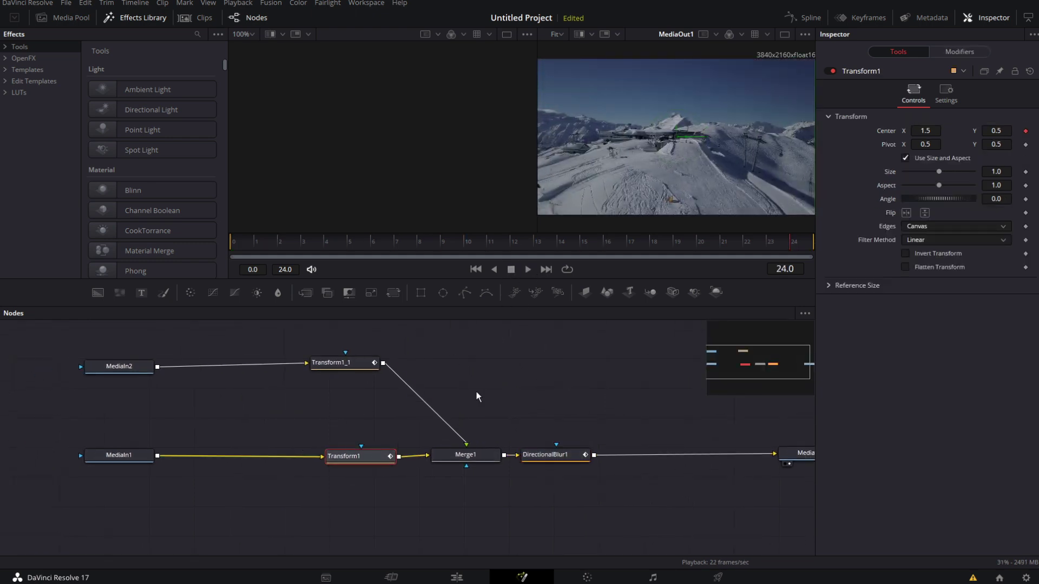
pyautogui.click(959, 51)
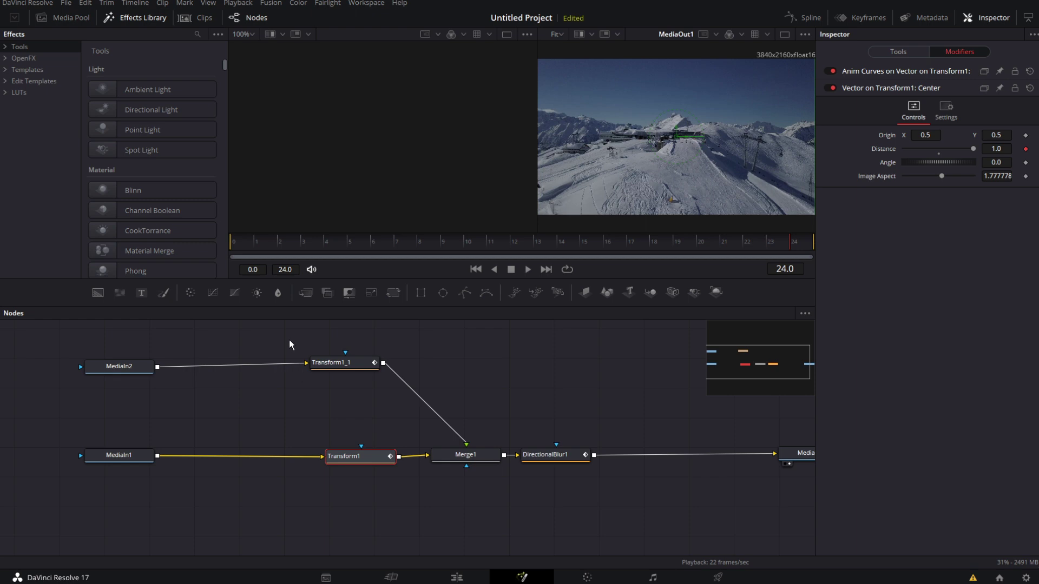
pyautogui.moveTo(289, 339); pyautogui.dragTo(605, 490)
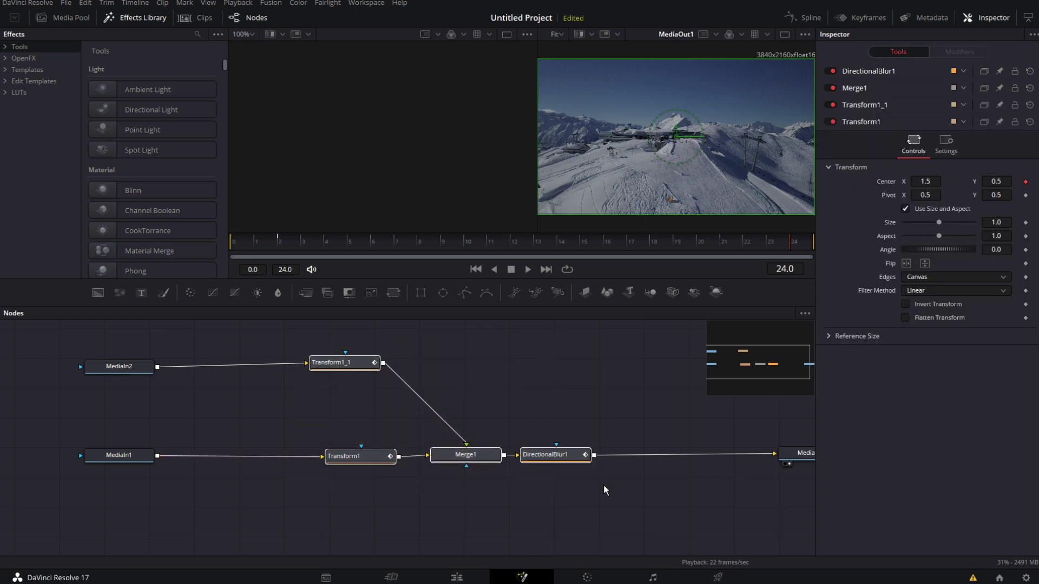
pyautogui.hotkey('ctrl', 'g')
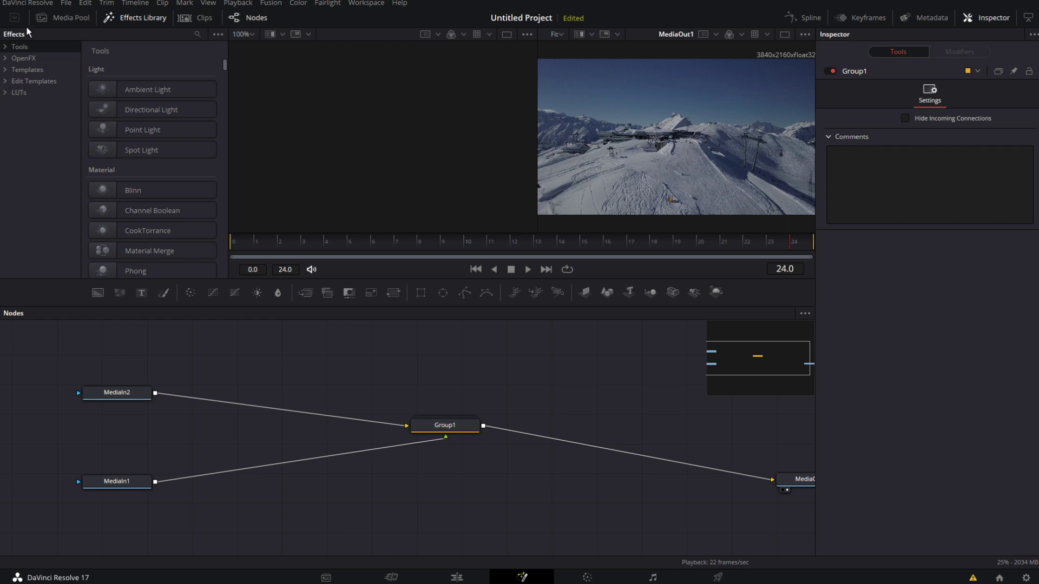
# Open the Edit Templates Transitions folder in File Explorer via the Effects Library's Show Folder option
pyautogui.click(6, 81)
pyautogui.click(28, 128)
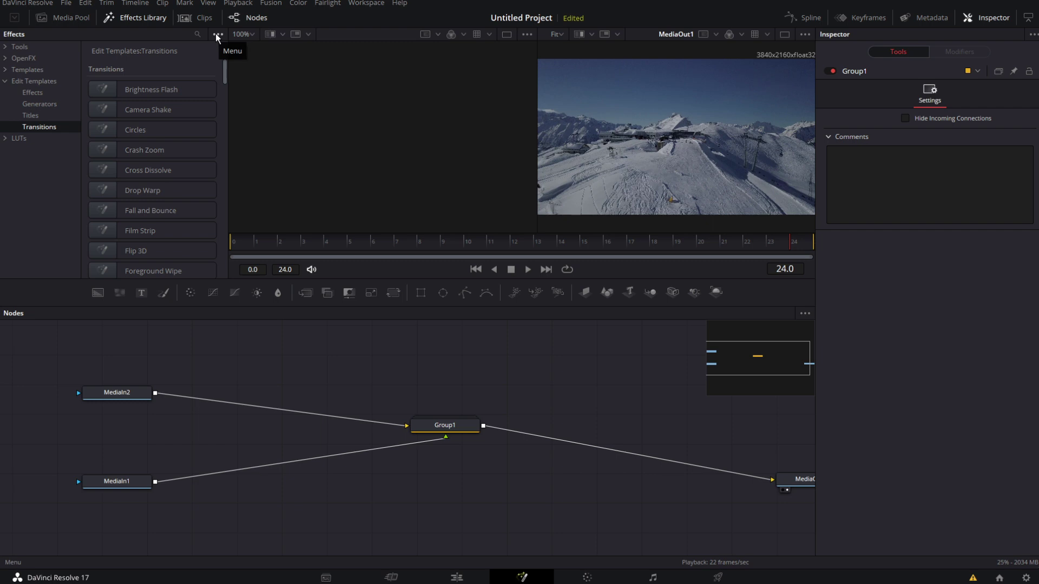
pyautogui.click(218, 35)
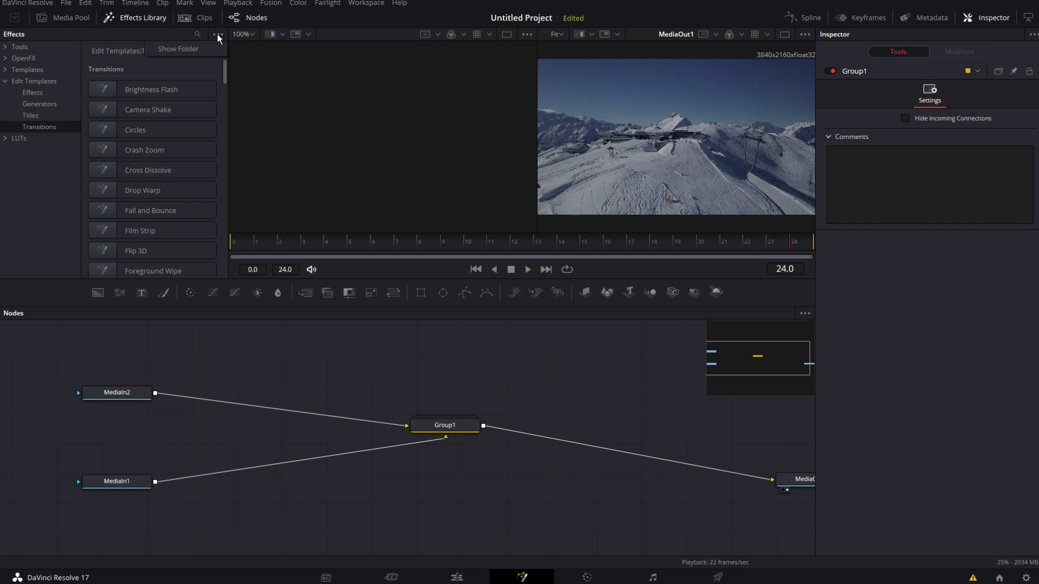
pyautogui.click(186, 48)
pyautogui.moveTo(606, 167); pyautogui.dragTo(804, 126)
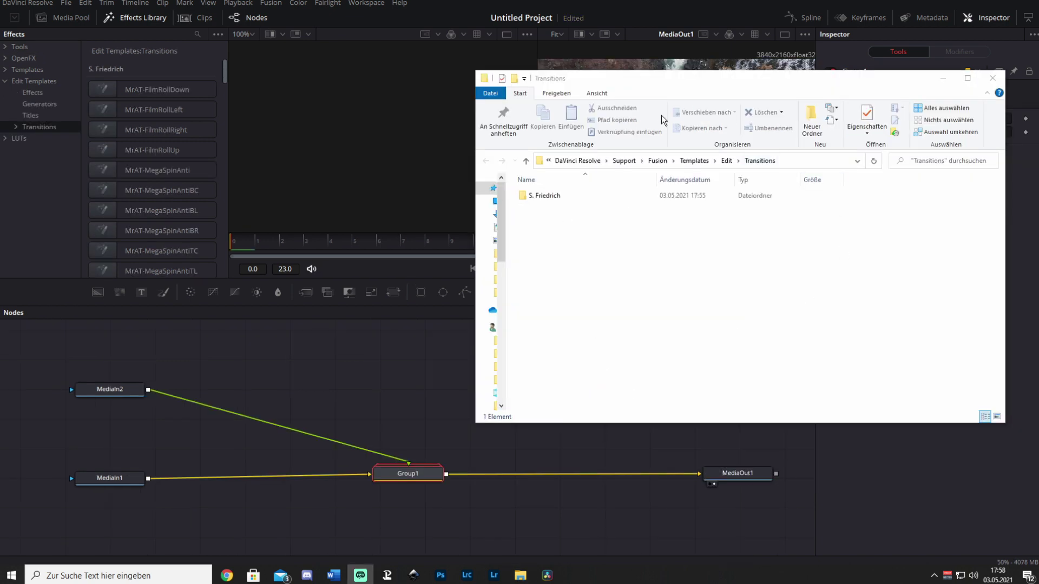
# Return to Resolve and bring up Group1's node context menu
pyautogui.click(943, 81)
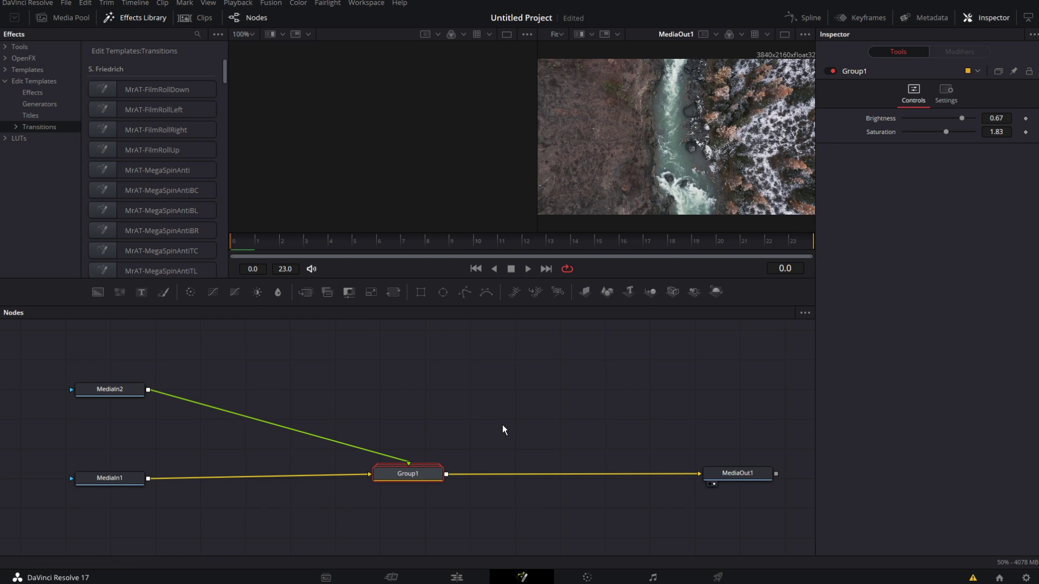
pyautogui.rightClick(409, 480)
pyautogui.press('Escape')
pyautogui.rightClick(417, 479)
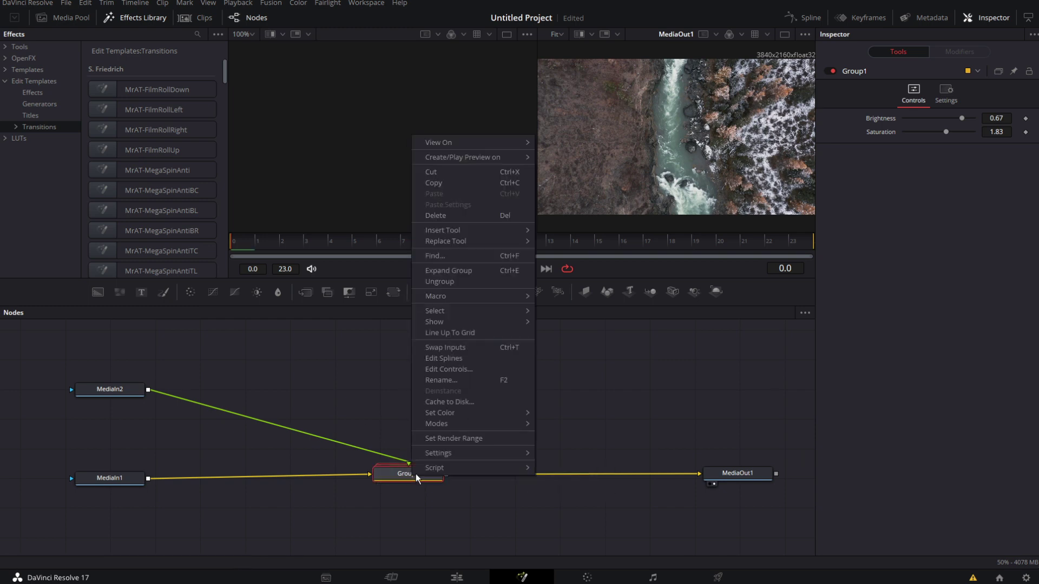
pyautogui.moveTo(433, 468)
pyautogui.click(573, 475)
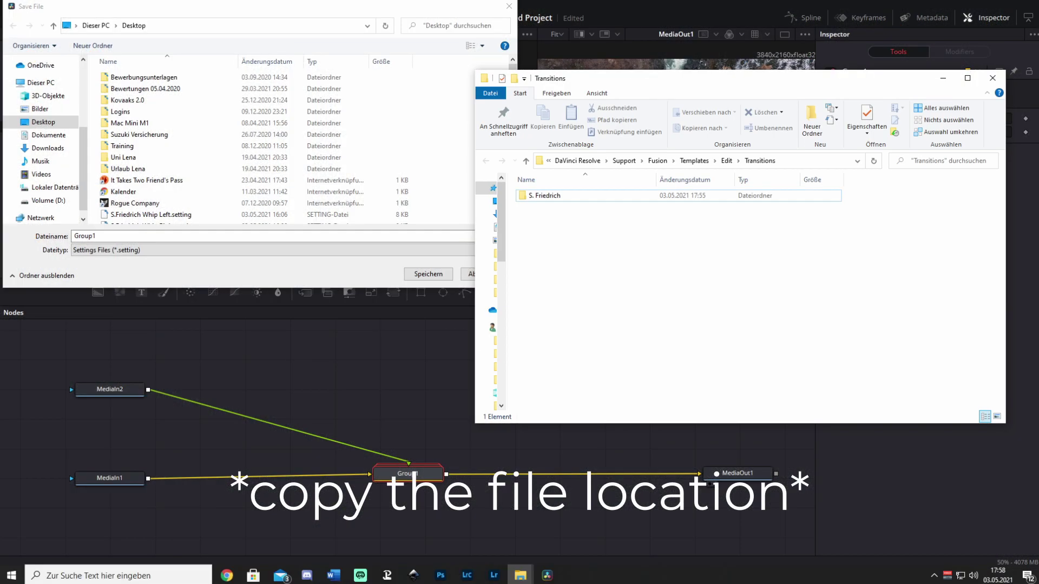
pyautogui.hotkey('alt', 'Tab')
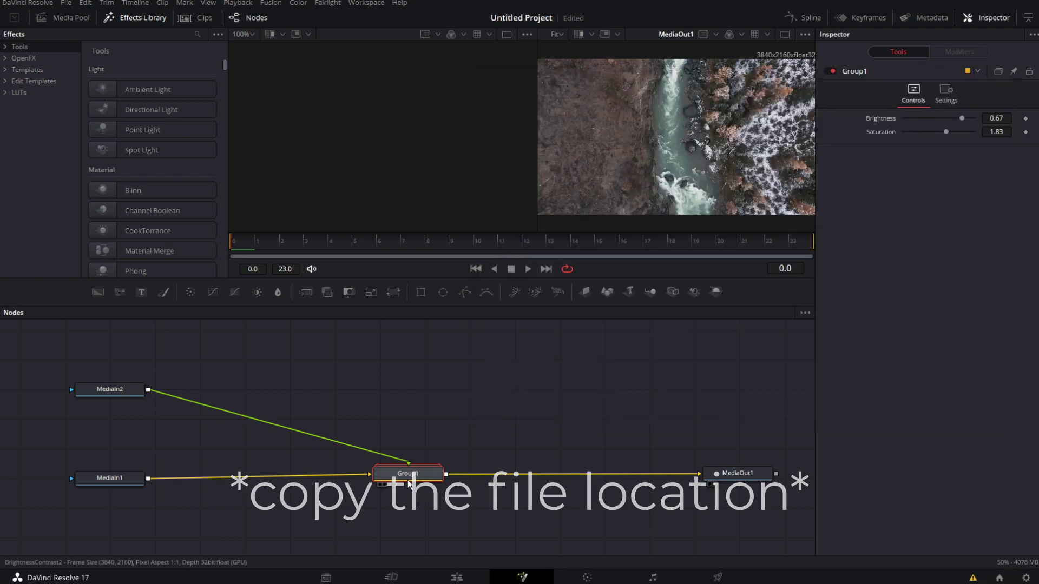
# Save Group1's settings as '123' into the pasted Fusion Templates Edit Transitions folder path
pyautogui.rightClick(409, 472)
pyautogui.moveTo(448, 455)
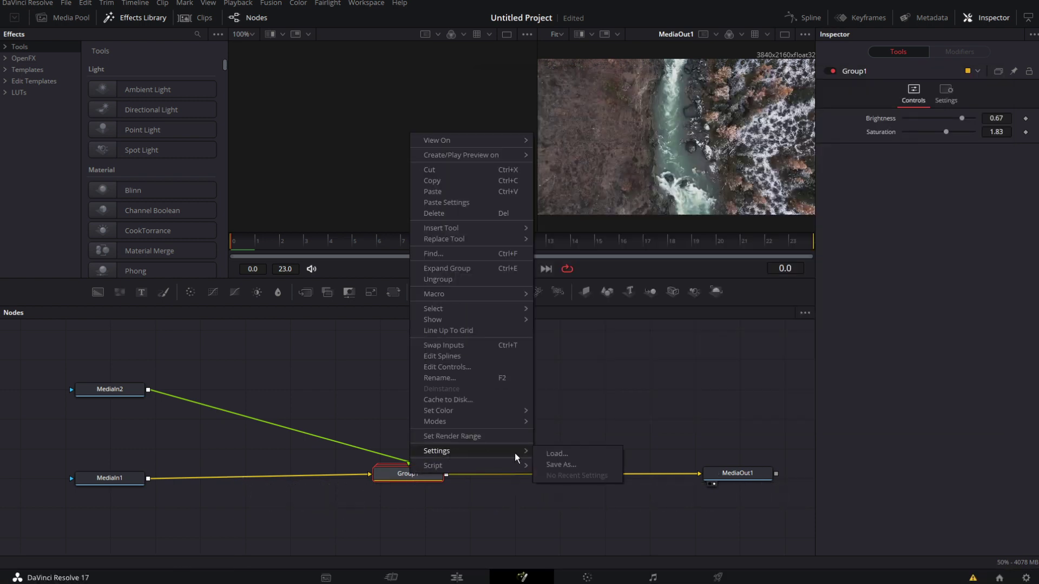
pyautogui.click(568, 469)
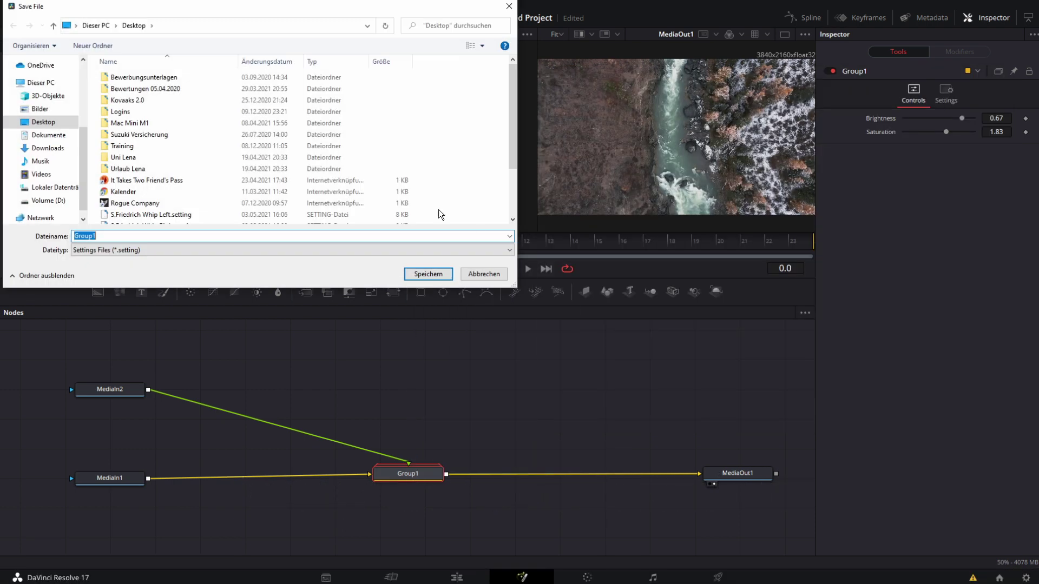
pyautogui.click(254, 26)
pyautogui.hotkey('ctrl', 'v')
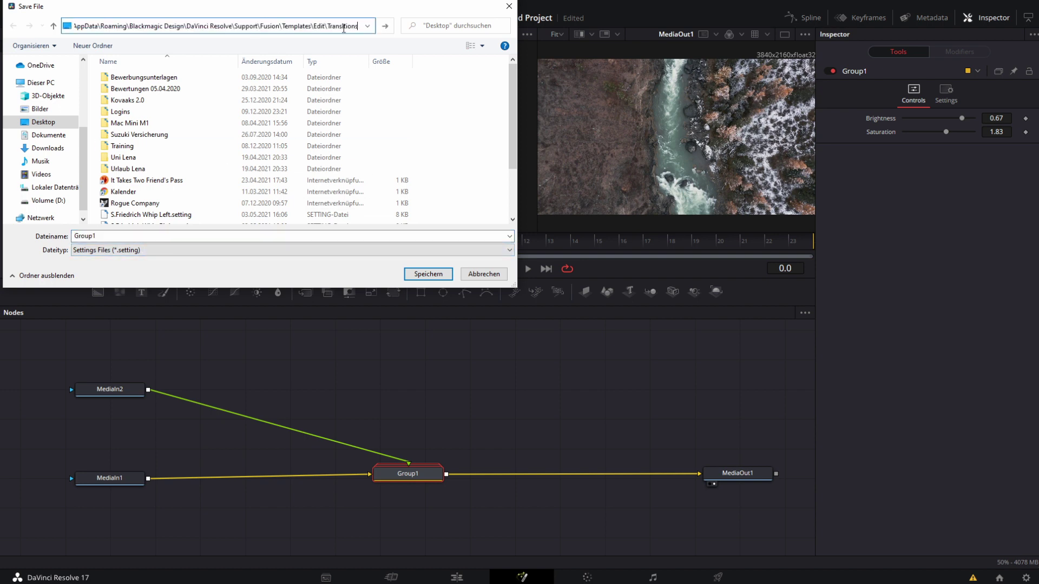
pyautogui.click(384, 28)
pyautogui.doubleClick(128, 235)
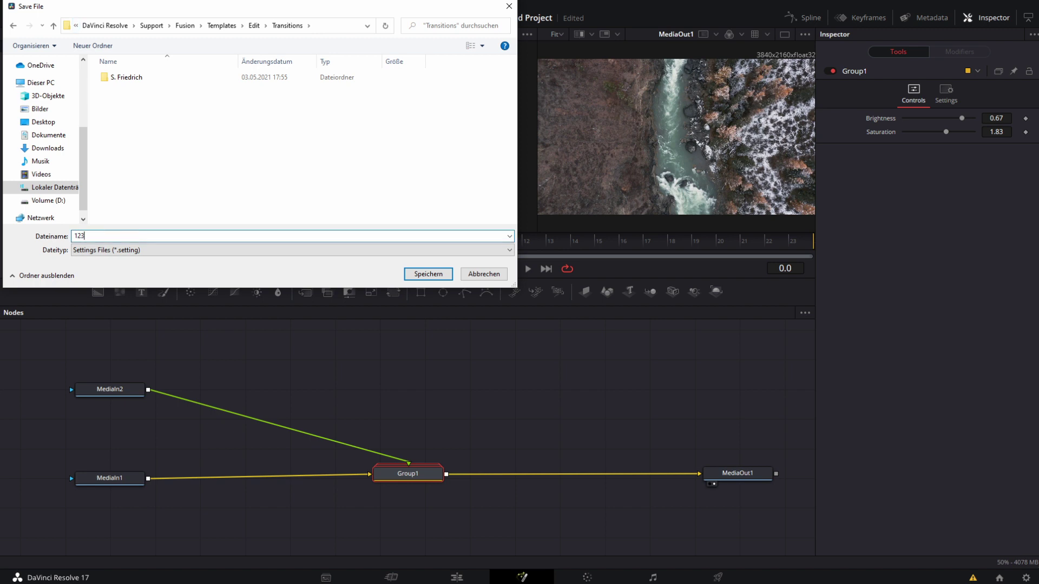
pyautogui.press('Return')
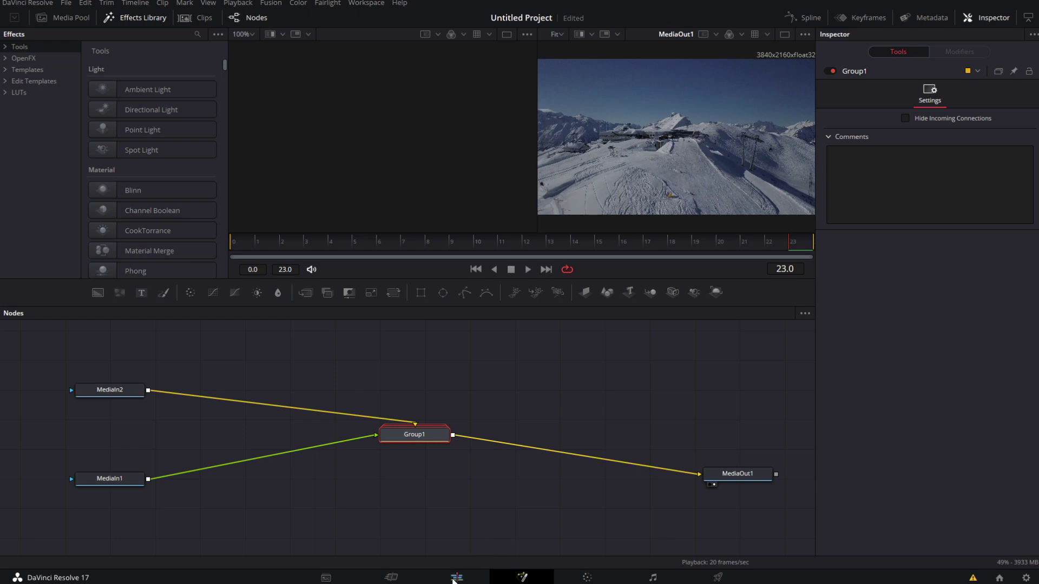
# On the Edit page, replace the Brightness Flash transition at the clip join with 123456
pyautogui.click(457, 578)
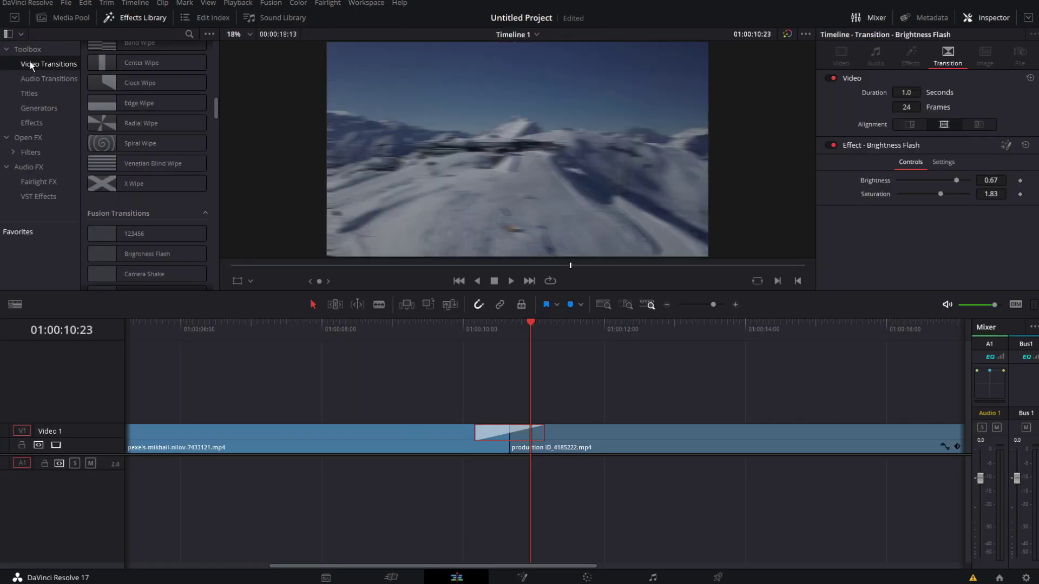
pyautogui.click(147, 236)
pyautogui.press('Delete')
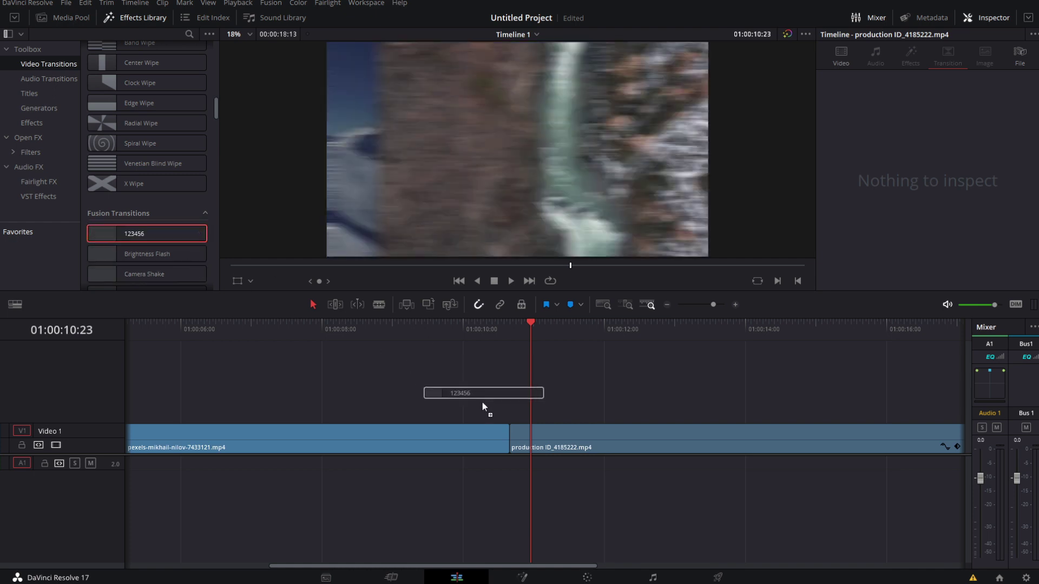
pyautogui.moveTo(482, 401); pyautogui.dragTo(505, 437)
# Play back and scrub through the 123456 transition, then view it on the Fusion page
pyautogui.press('/')
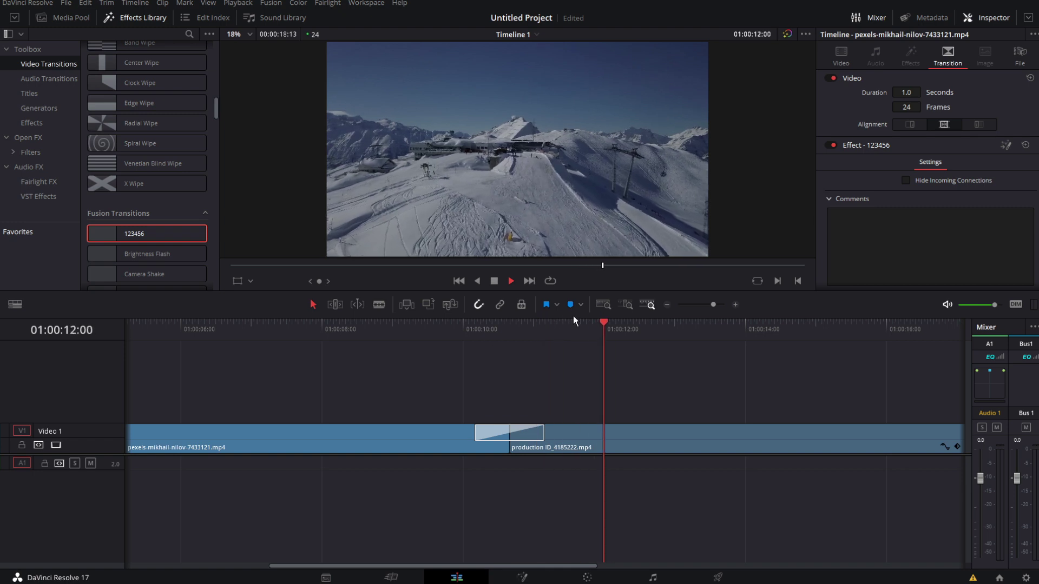
pyautogui.moveTo(399, 324); pyautogui.dragTo(560, 325)
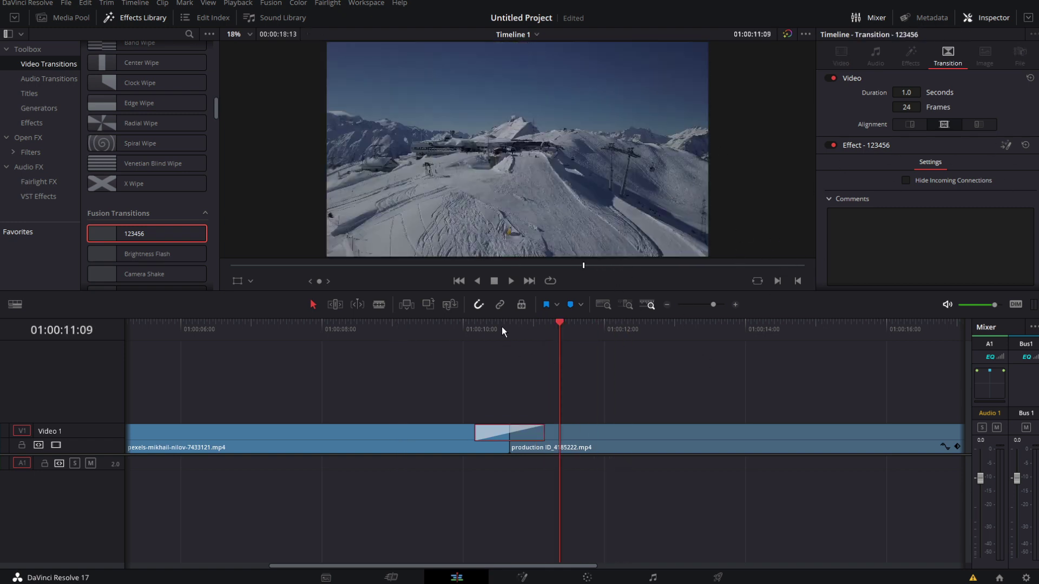
pyautogui.hotkey('shift', '5')
# Select Group1 and move MediaOut1 to the right in the node graph
pyautogui.click(398, 442)
pyautogui.moveTo(533, 453); pyautogui.dragTo(682, 451)
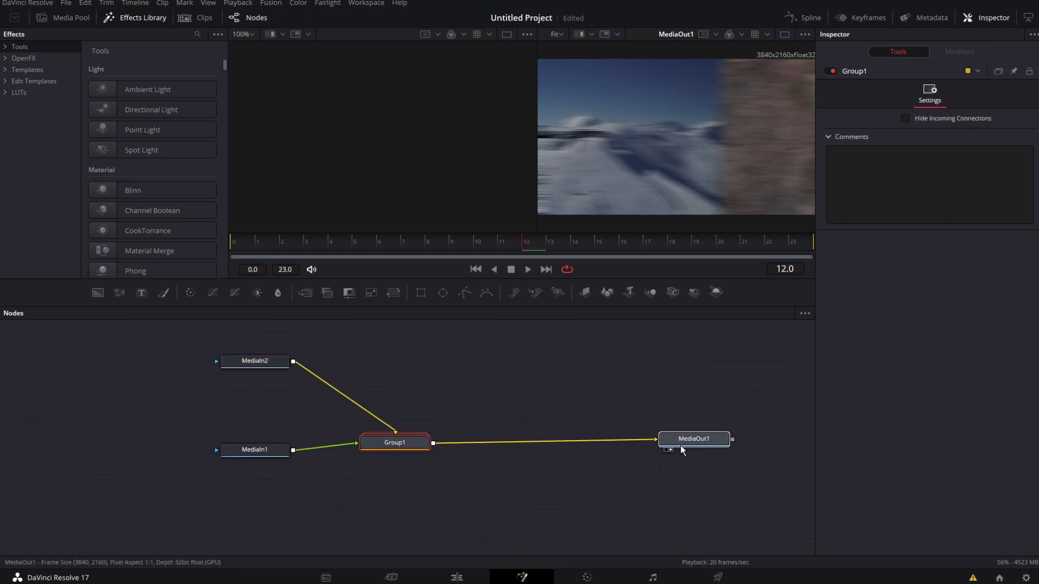